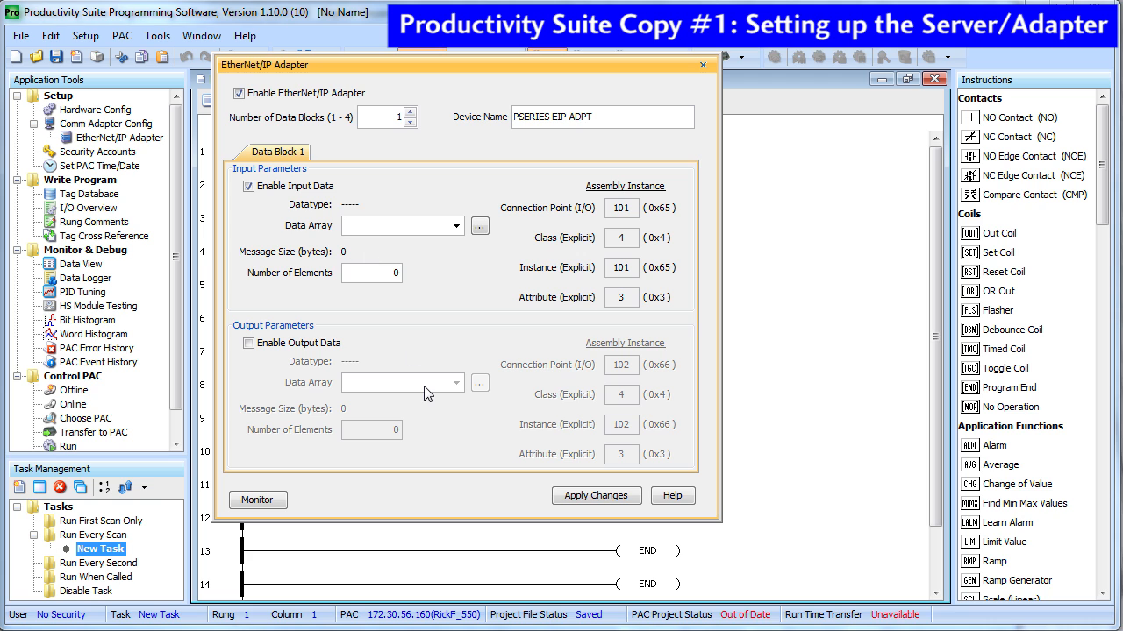
Define the adapter input Data_Array as an 8-element Integer 8 Bit Unsigned array and apply
type("Data_Array")
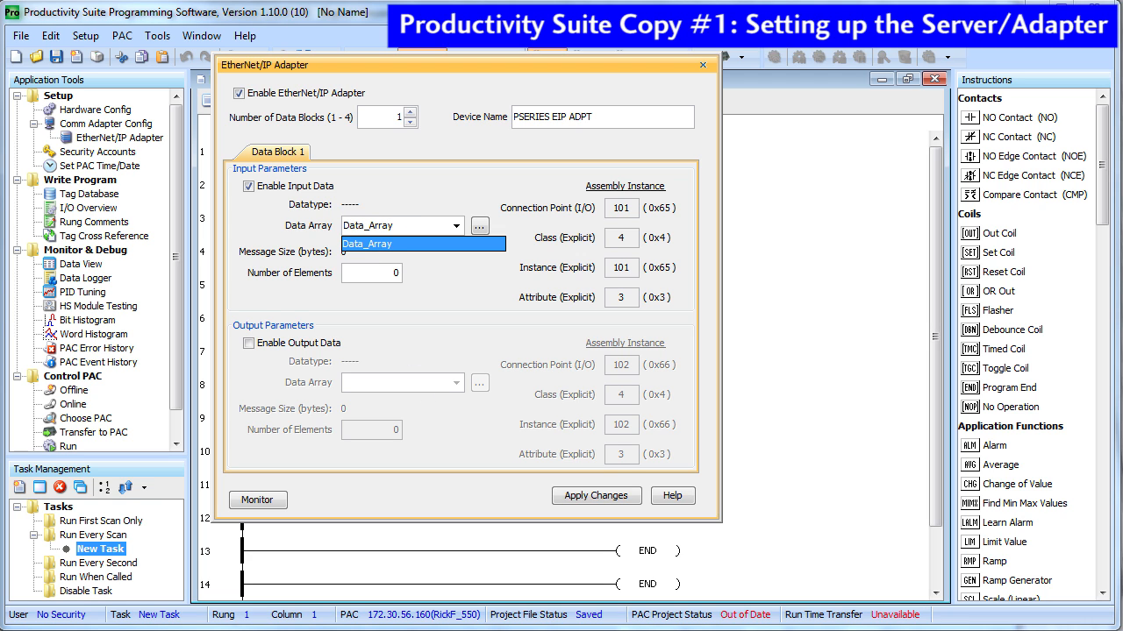
key("Return")
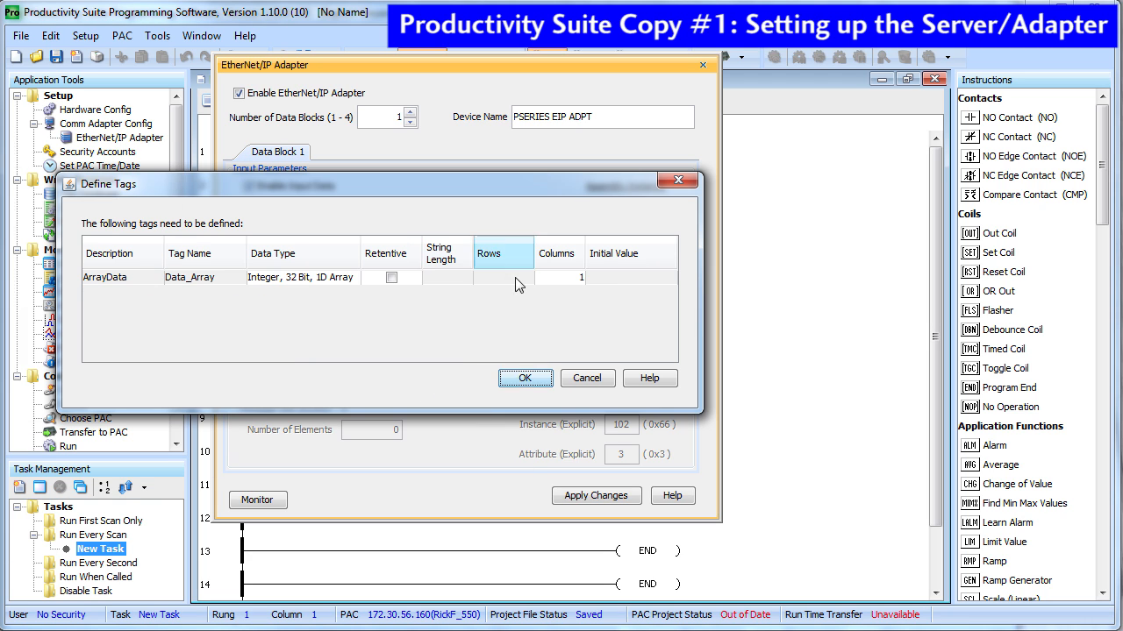
left_click(302, 279)
left_click(302, 305)
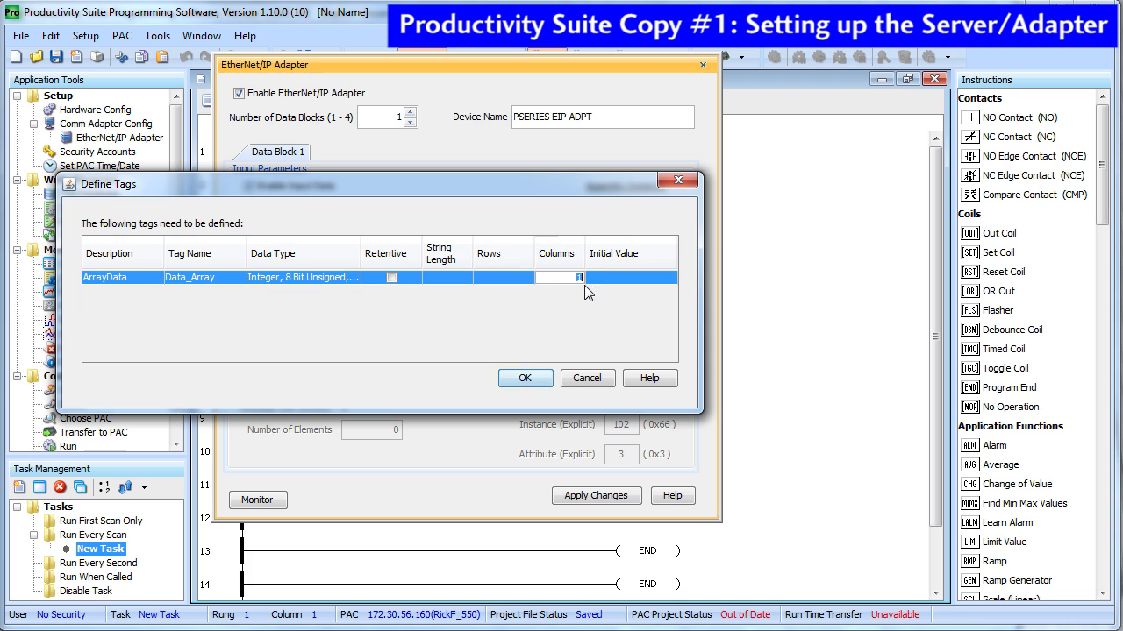
left_click(524, 378)
double_click(397, 274)
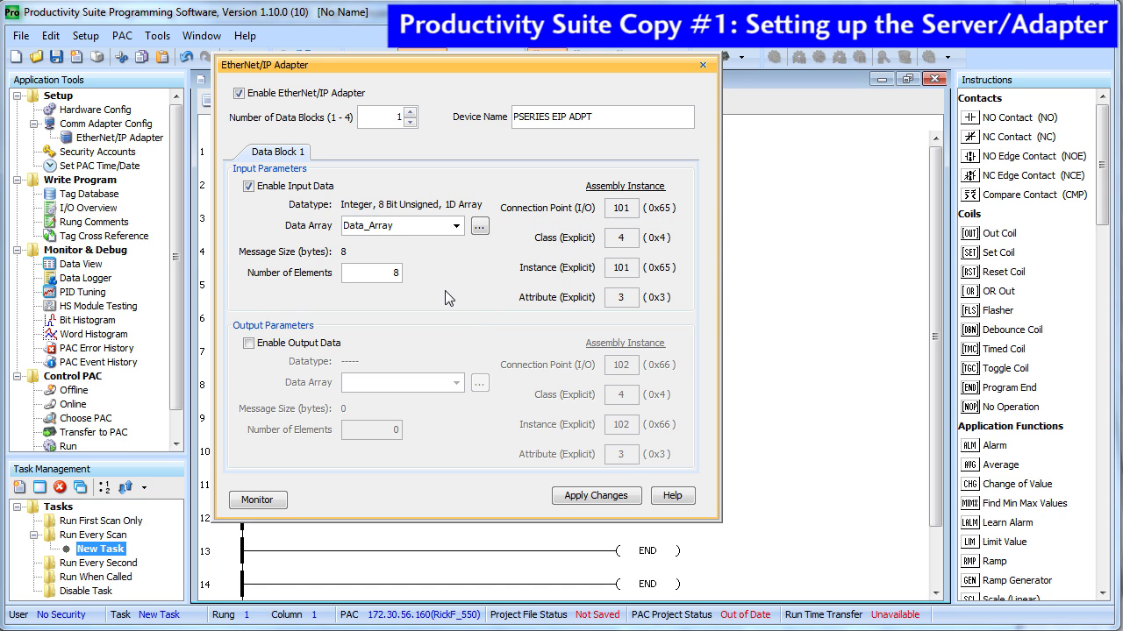
left_click(586, 496)
Monitor the adapter data in a Data View tab named ADAPTER
left_click(274, 500)
left_click_drag(595, 251, 490, 254)
type("ADAPTER")
key("Return")
Close the adapter settings and transfer the project to the PAC in stop mode
left_click(702, 66)
left_click(722, 57)
left_click(499, 361)
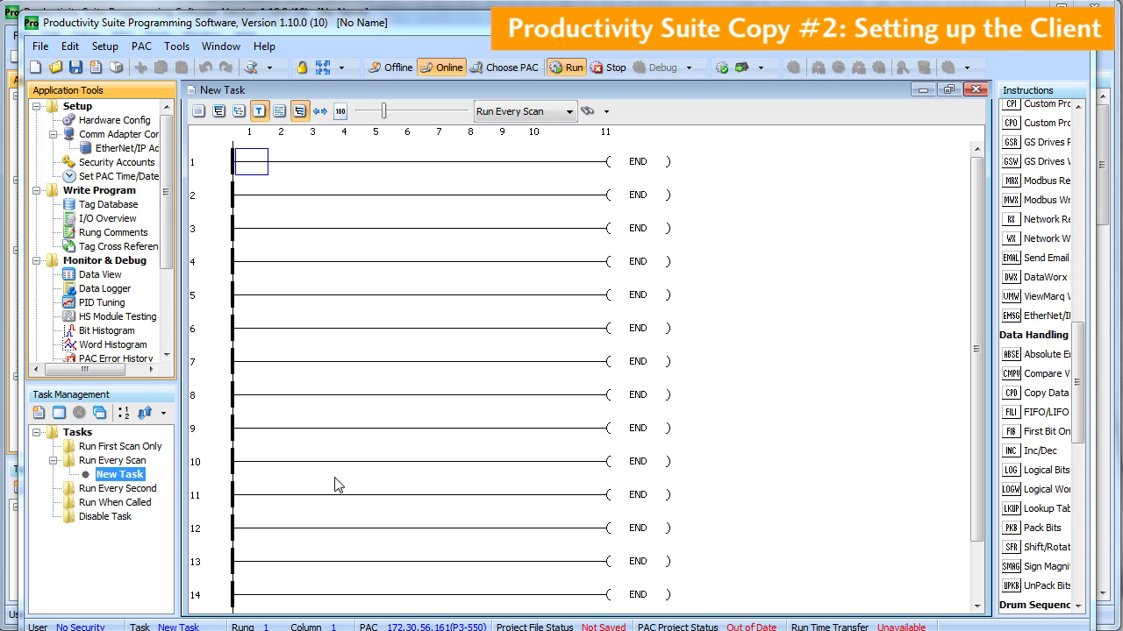
Add a Generic EtherNet/IP Client named P3K_Client on CPU-ETH-Ext at 172.30.56.160
double_click(101, 121)
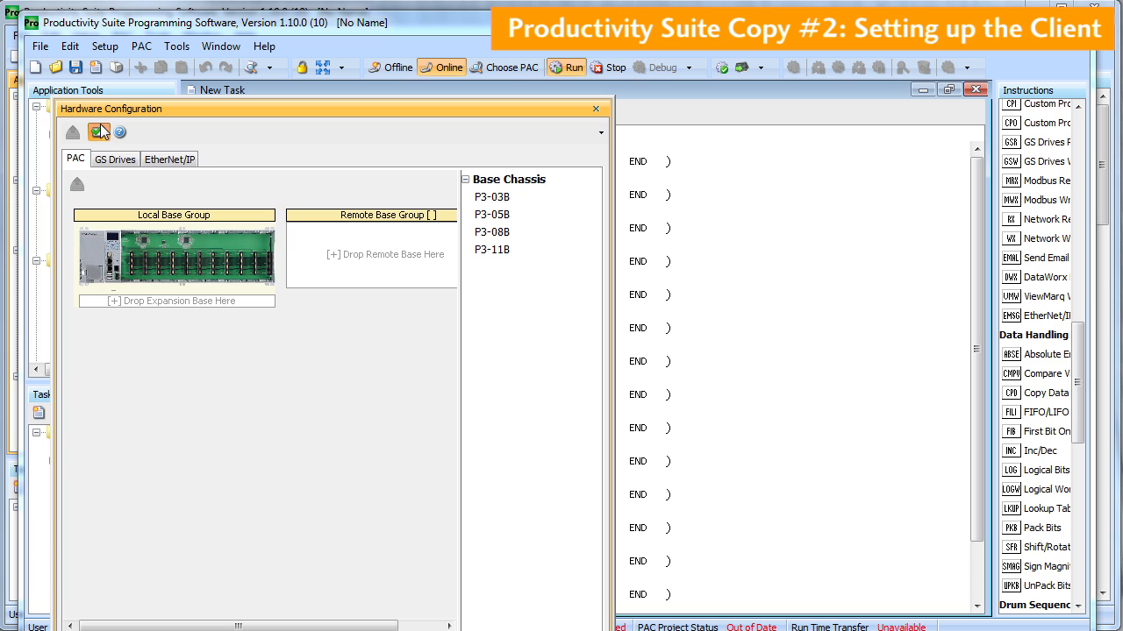
left_click(179, 162)
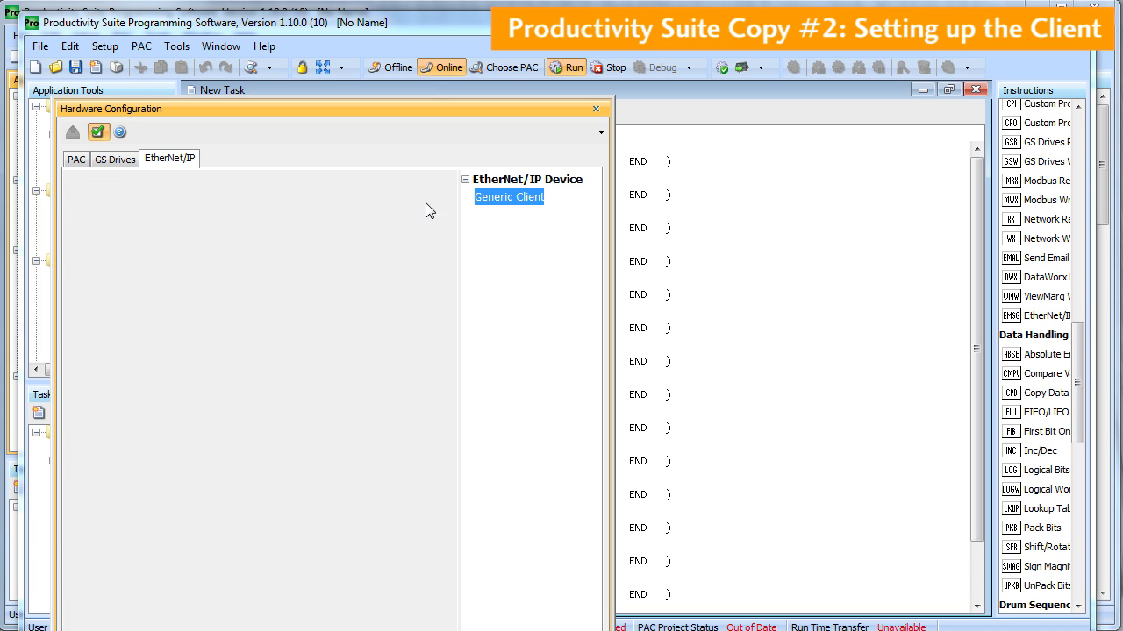
left_click_drag(499, 206, 211, 239)
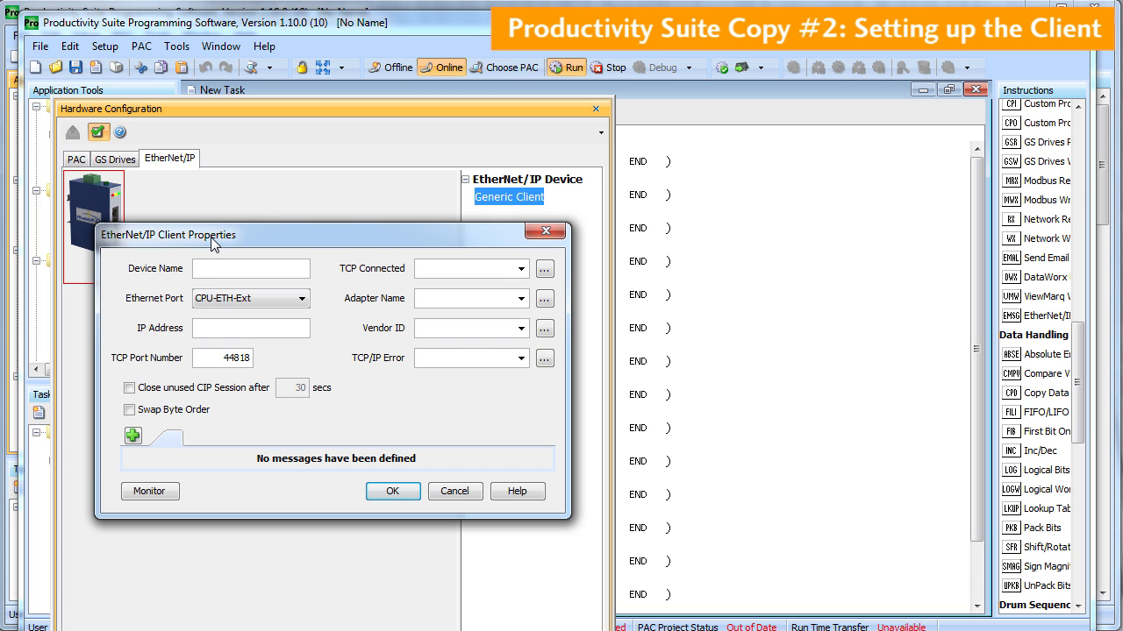
type("P3K_Client")
left_click(301, 299)
left_click(301, 301)
left_click(262, 334)
type("172.30.")
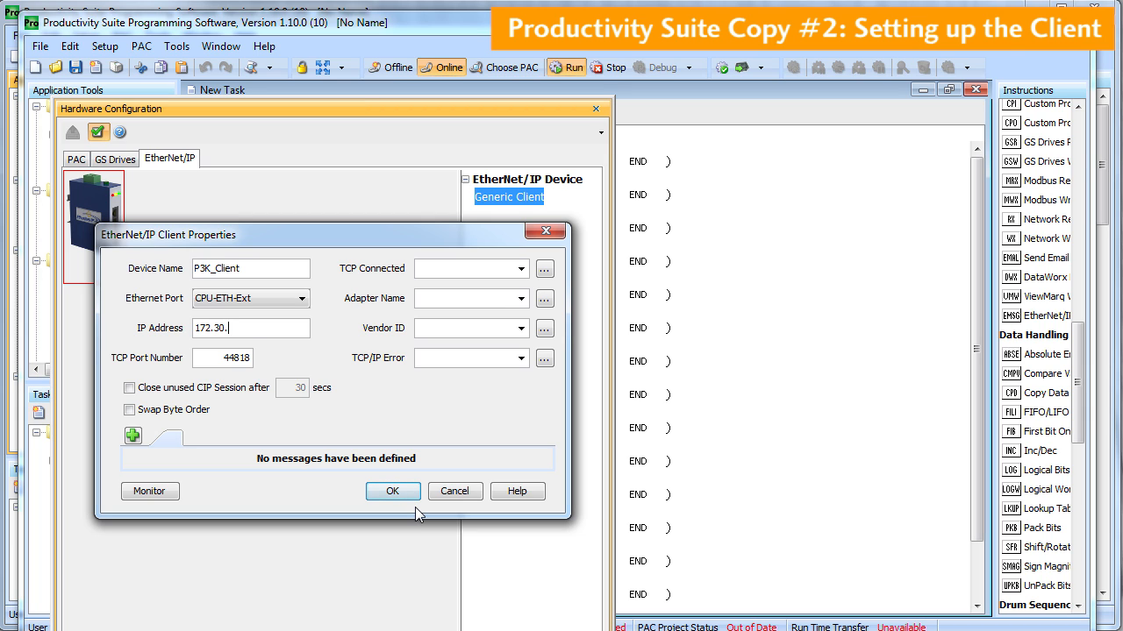
type("56.160")
Enter status tags TCP_Connected, Adapter_Name, VendorID and TCPIP_Error for the client
left_click(469, 269)
type("TCP_Connected")
key("Tab")
type("Adapter_Name")
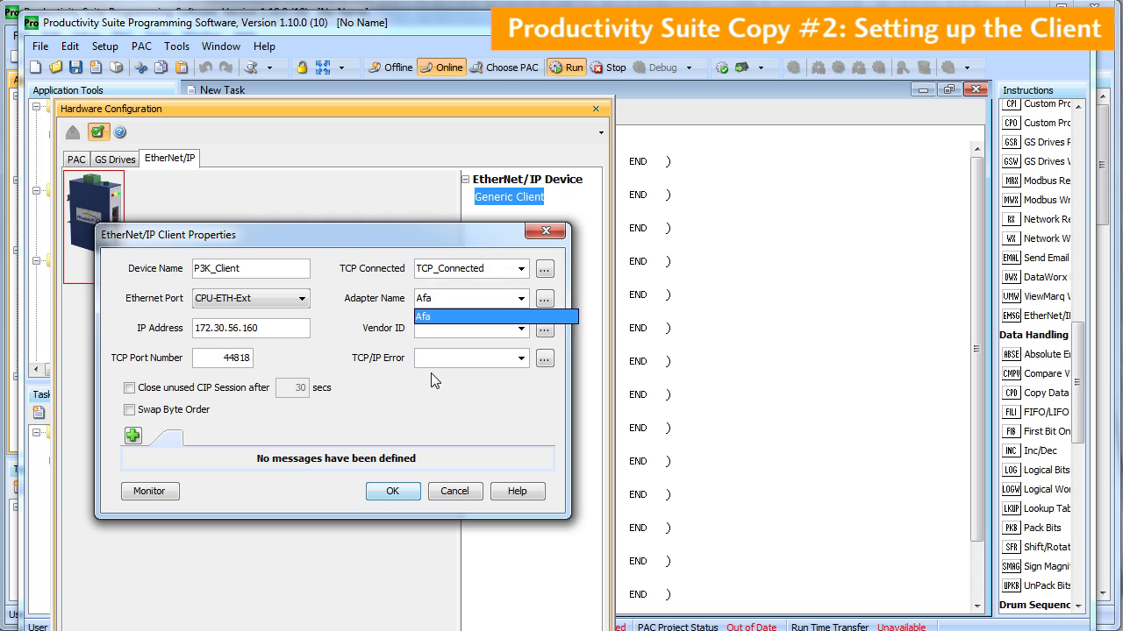
key("Tab")
type("VendorID")
key("Tab")
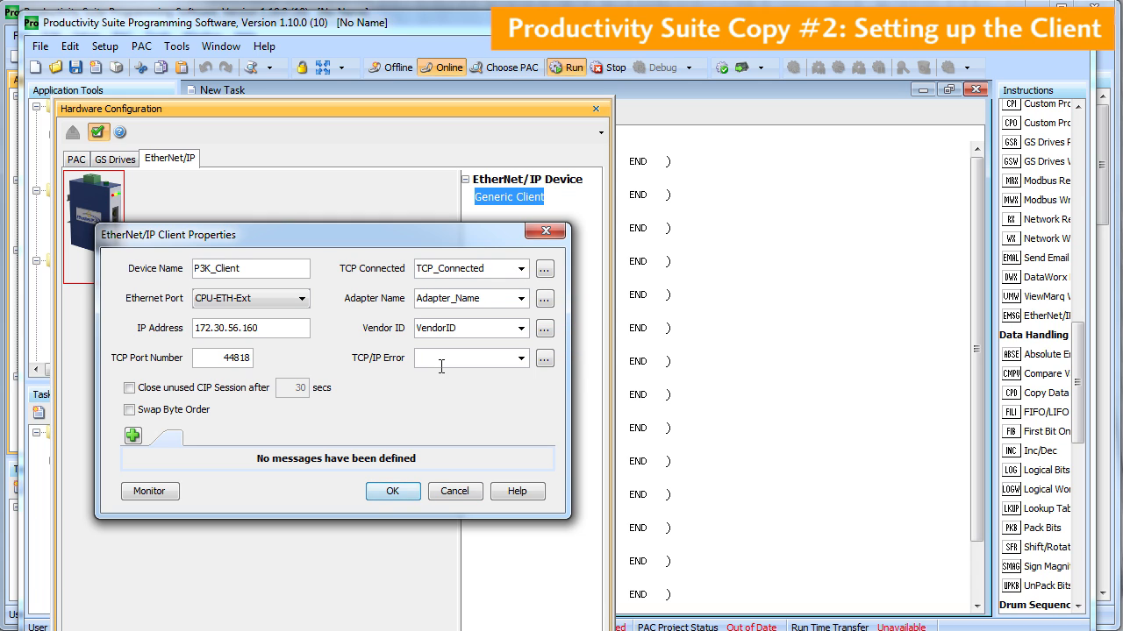
type("TCPIP_Error")
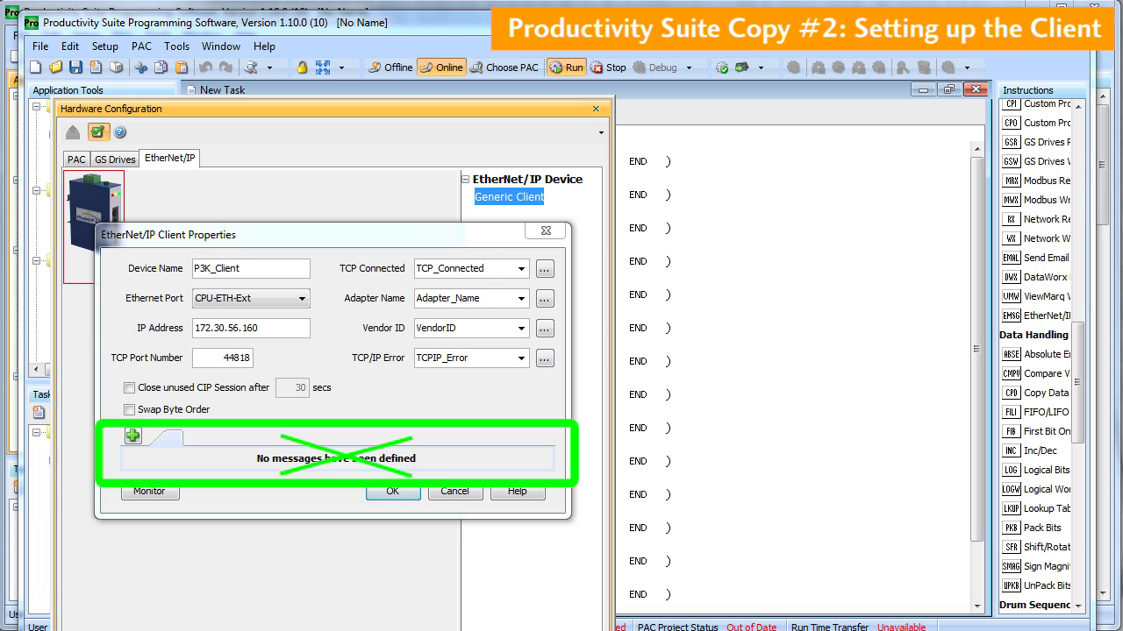
left_click(384, 431)
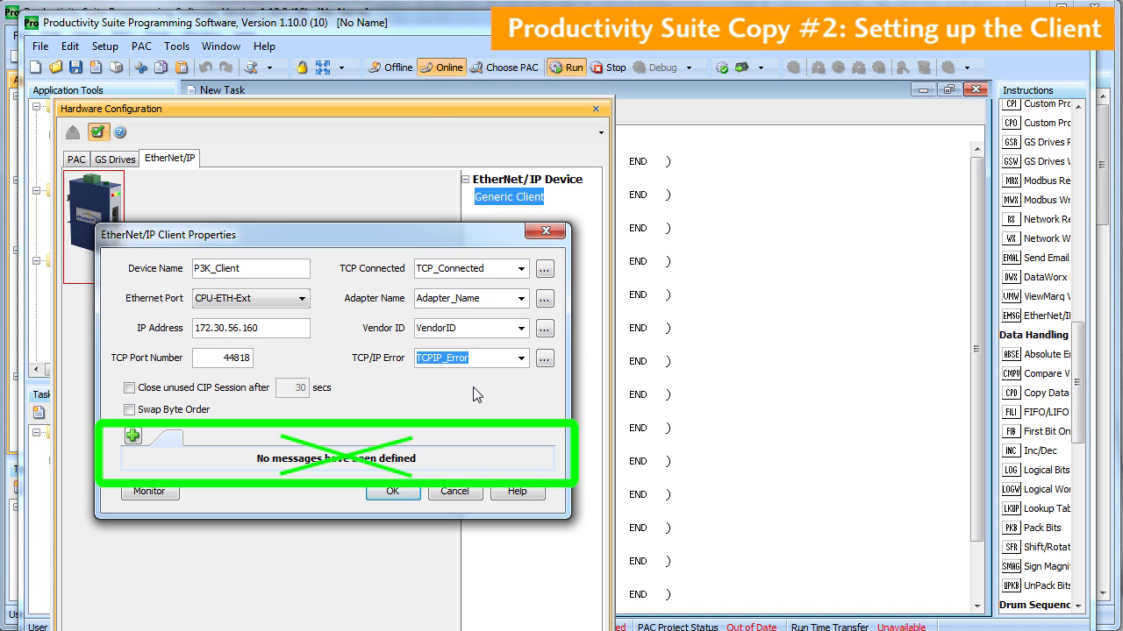
Define the client tags, giving Adapter Name and TCP/IP Error string length 128
left_click(409, 493)
left_click(403, 356)
type("128")
left_click(415, 386)
type("128")
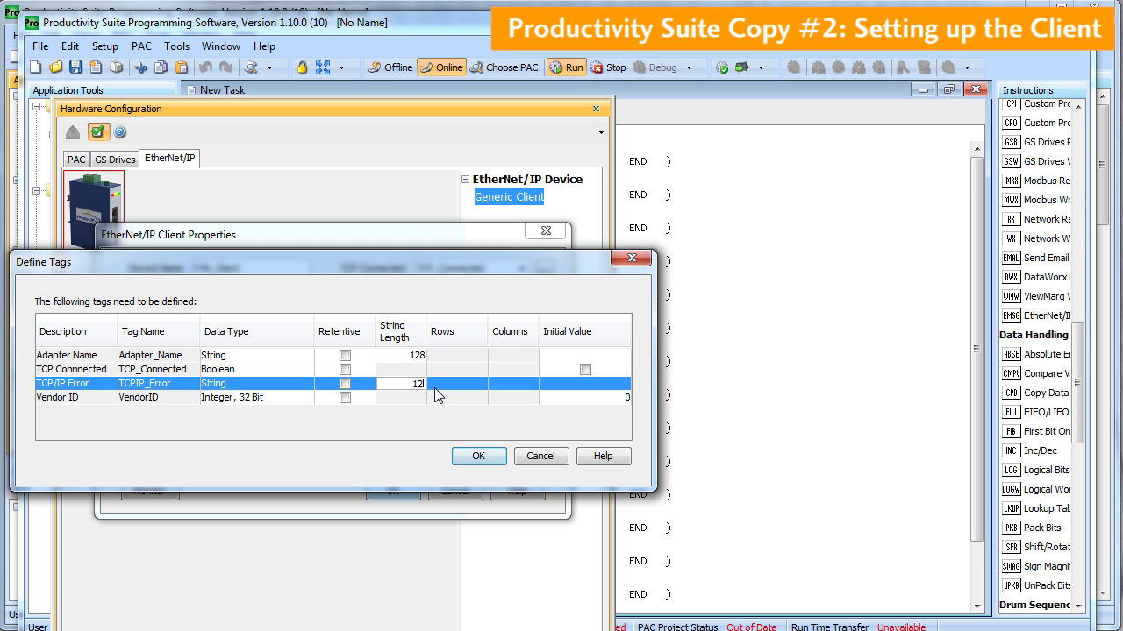
left_click(473, 457)
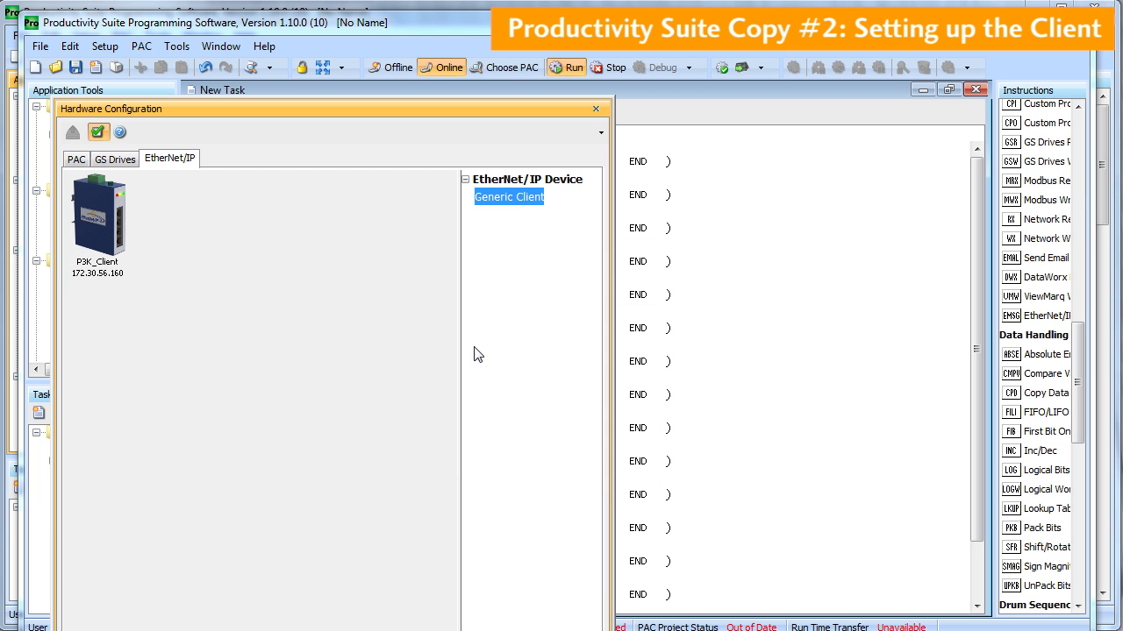
Create a P3K_Client Data View tab to monitor the client
double_click(83, 226)
left_click(150, 491)
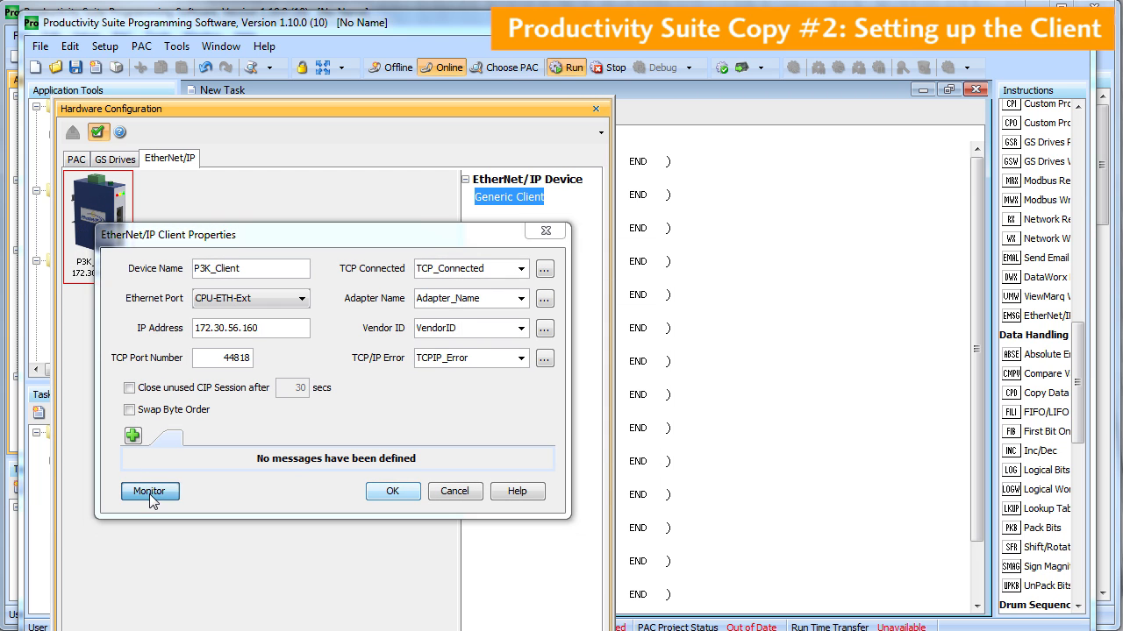
left_click_drag(557, 254, 494, 254)
key("BackSpace")
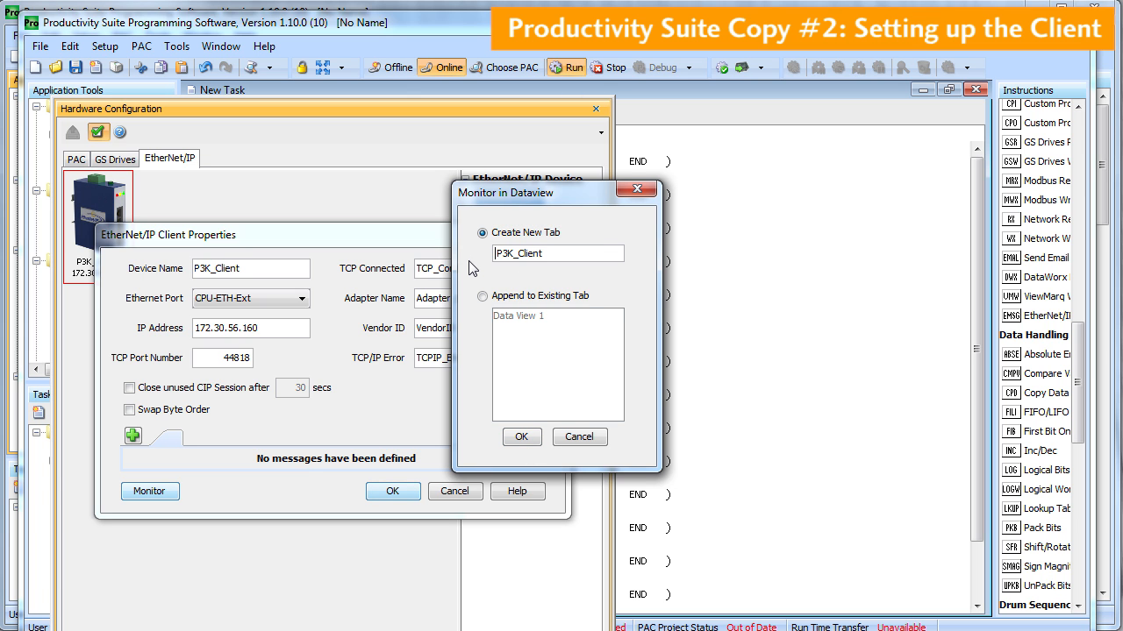
left_click(521, 437)
left_click(392, 491)
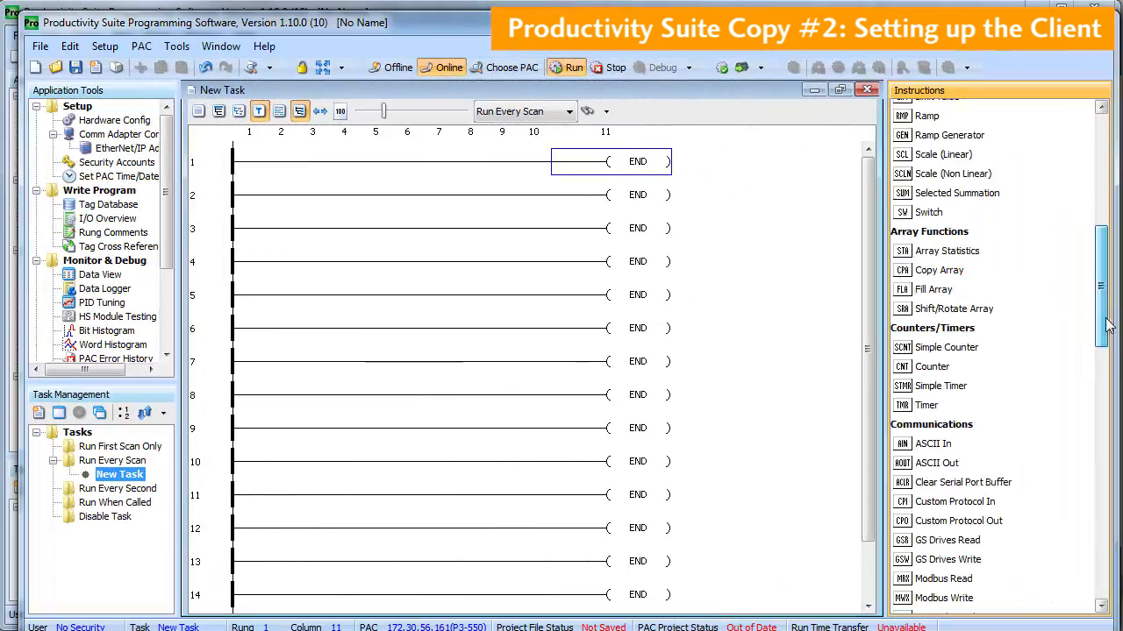
Place an EtherNet/IP Explicit Message instruction on rung 1
scroll(1108, 398, "down", 5)
scroll(1108, 397, "down", 3)
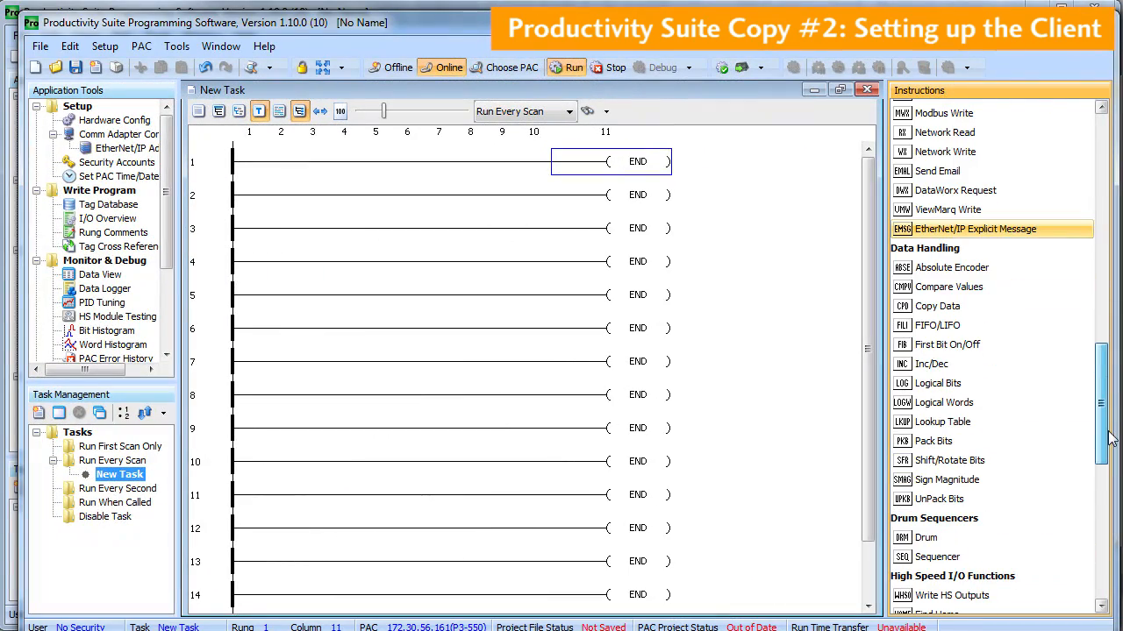
double_click(975, 229)
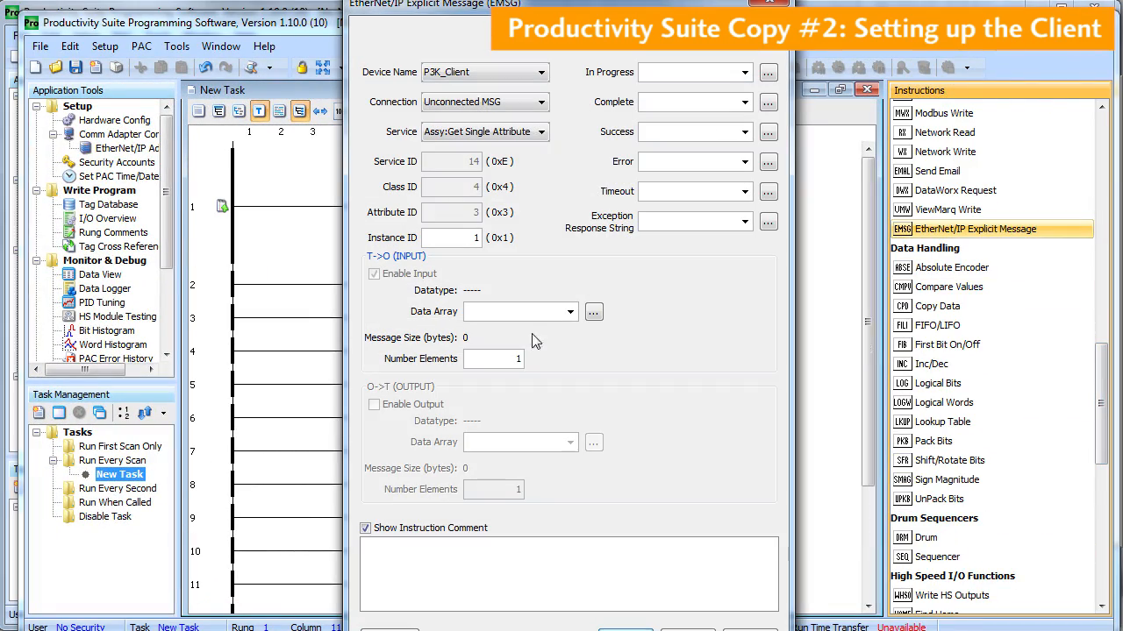
left_click_drag(586, 13, 223, 5)
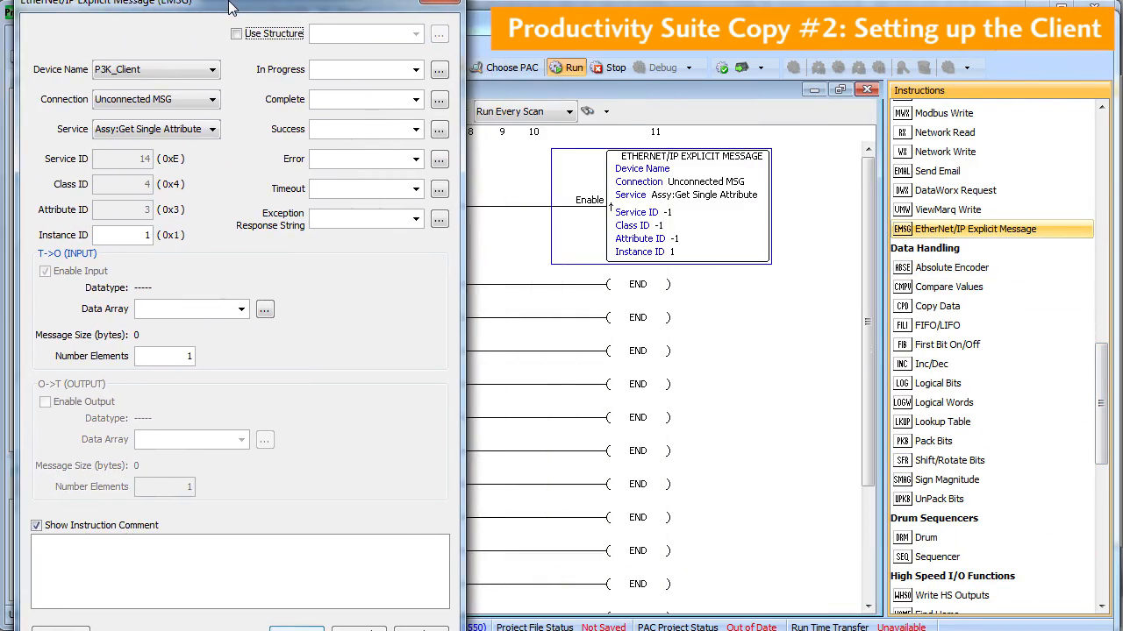
Target P3K_Client with Unconnected MSG, Get Single Attribute service and instance ID 101
left_click(213, 72)
left_click(210, 88)
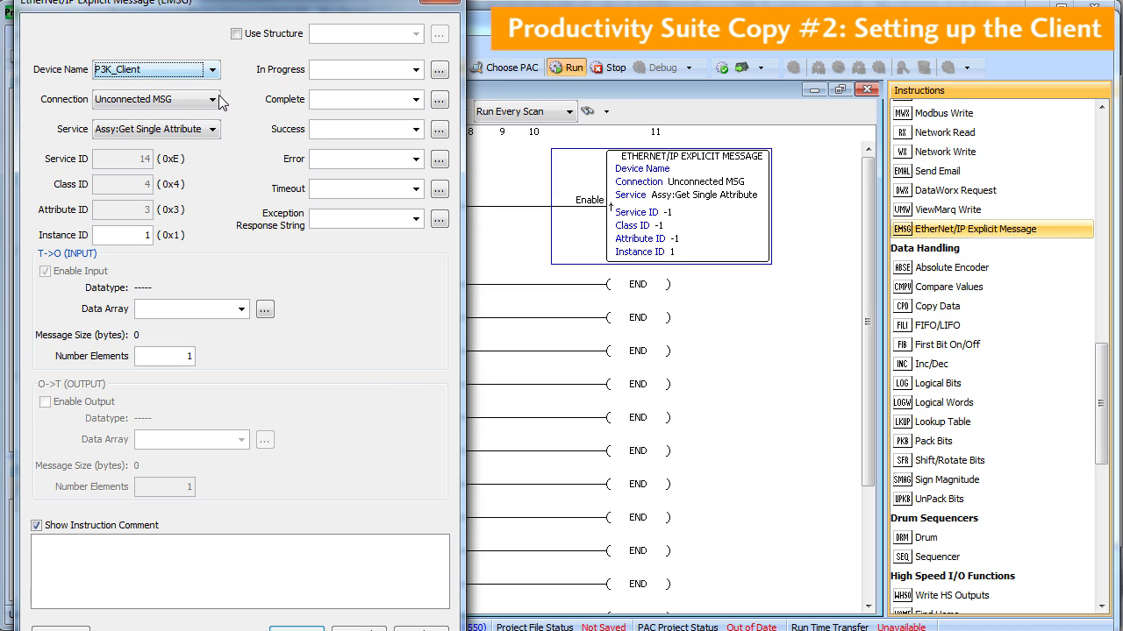
left_click(213, 101)
left_click(213, 105)
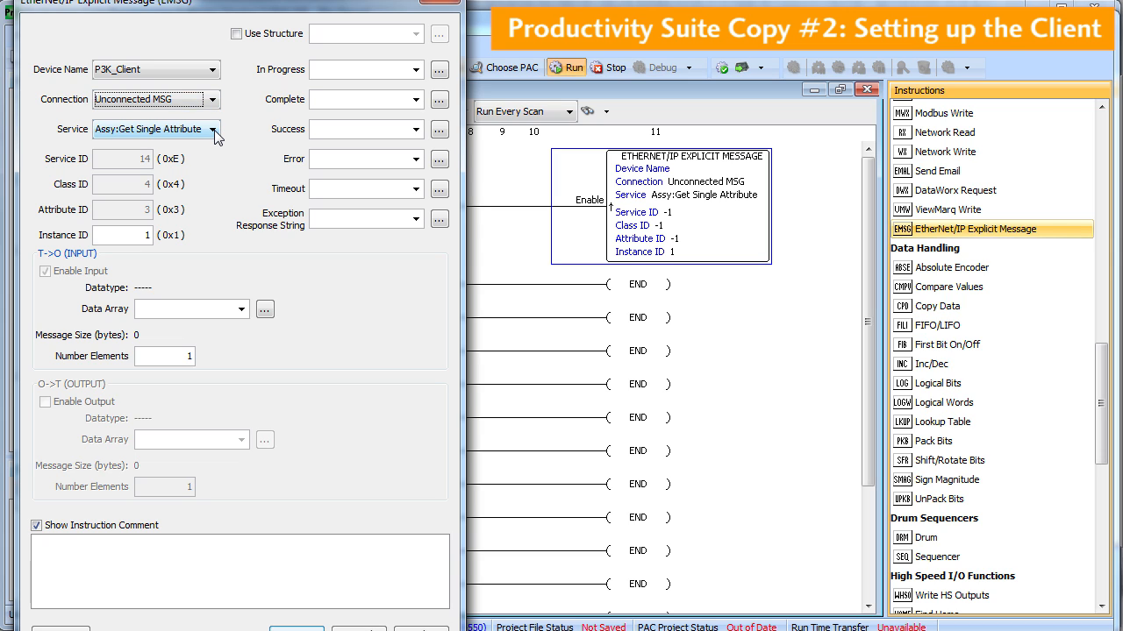
left_click(214, 132)
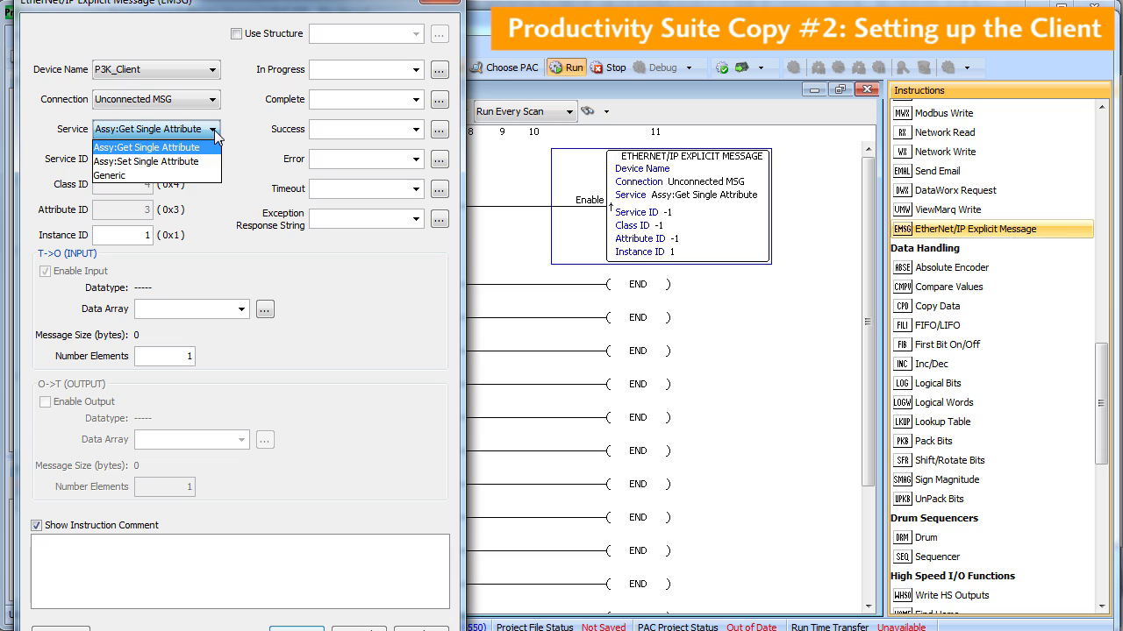
left_click(214, 131)
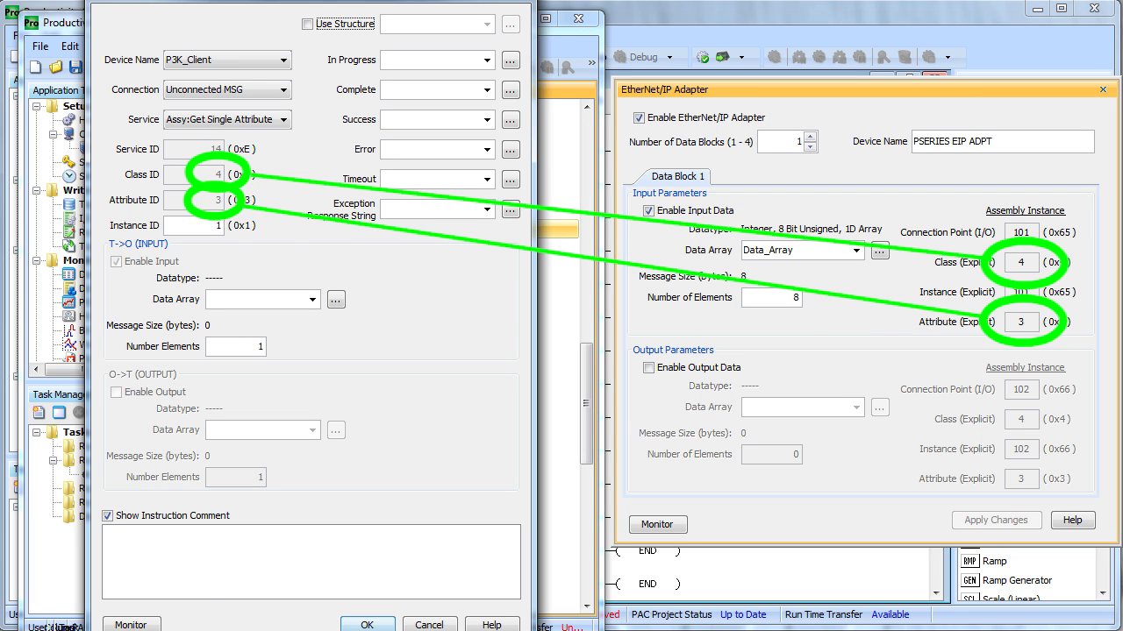
double_click(221, 227)
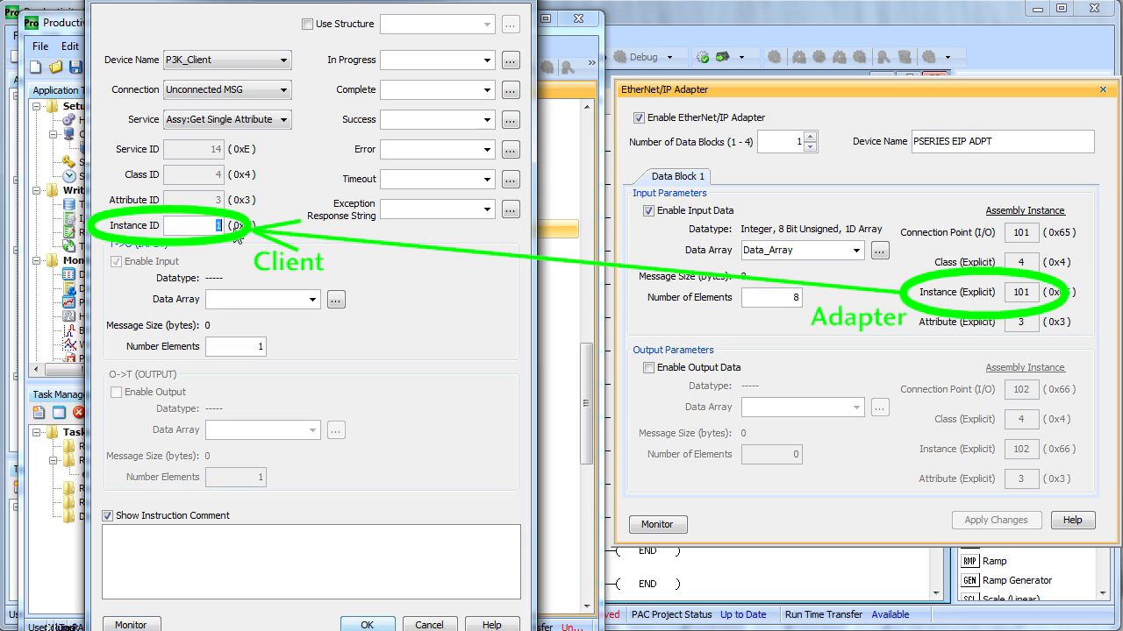
type("101")
In the adapter project, try a second data block, then revert to a single block
left_click(807, 138)
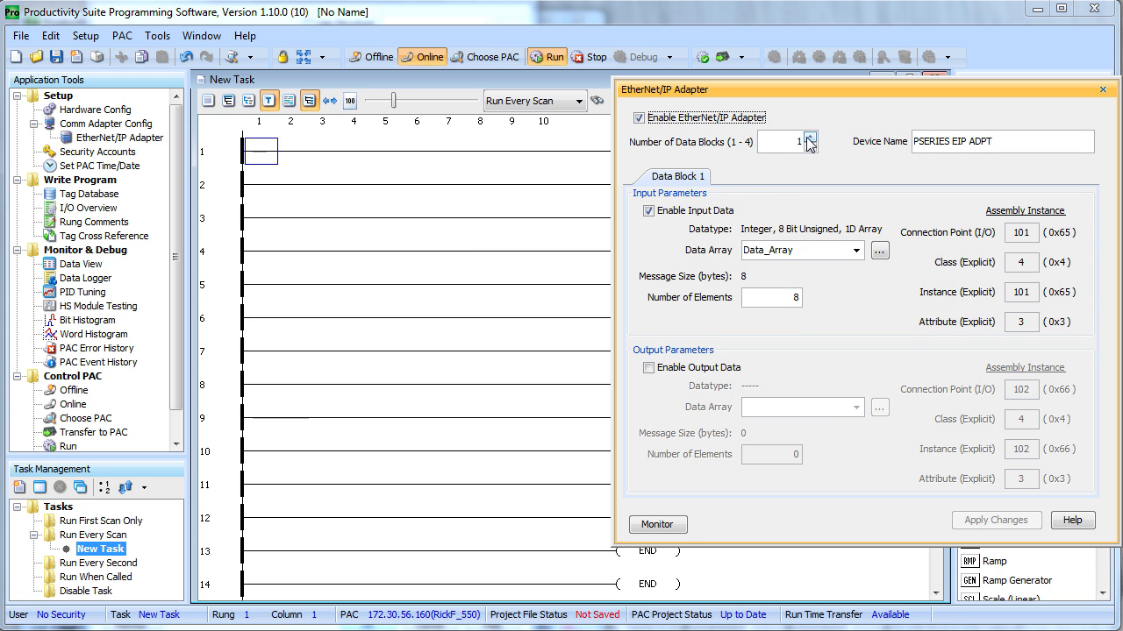
left_click(808, 138)
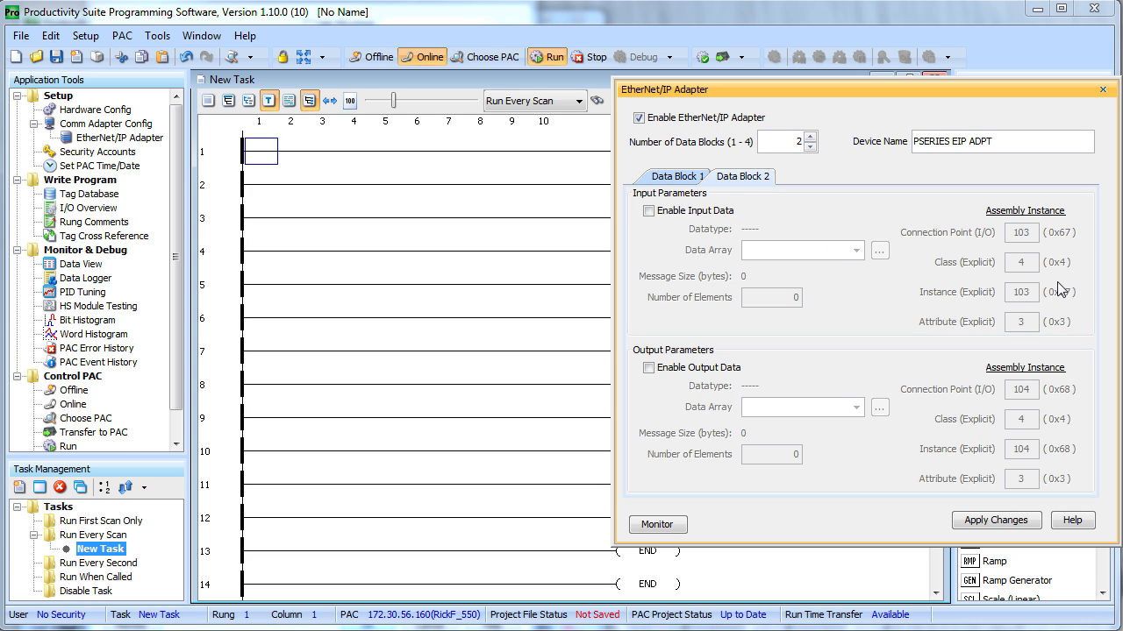
left_click(810, 146)
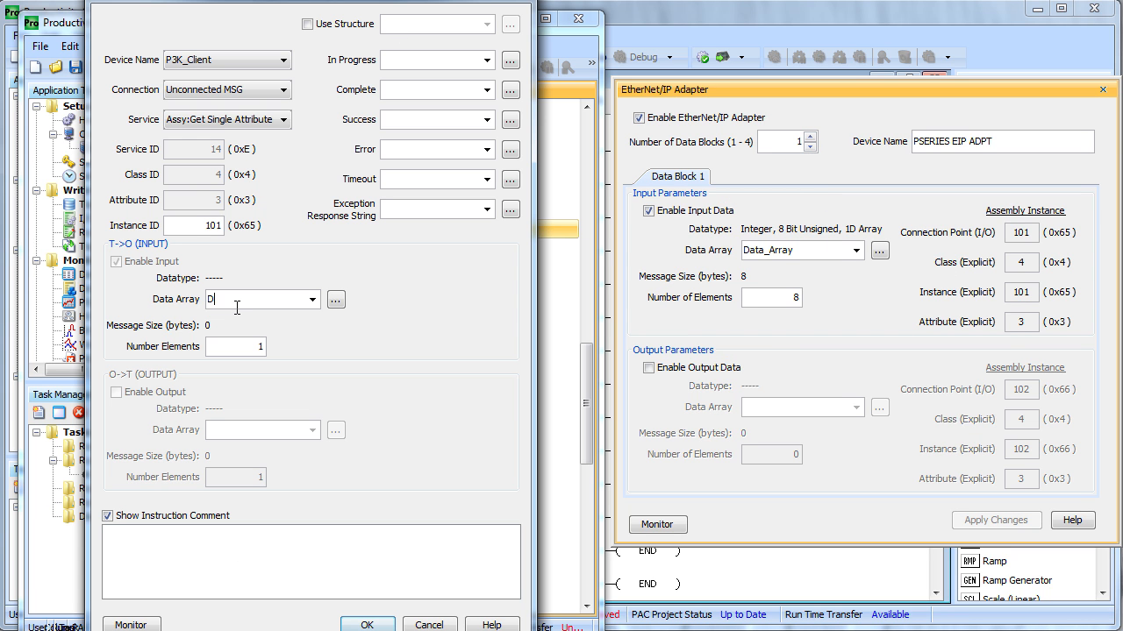
Set the message's data array to Data_Array, 8-bit unsigned with 8 elements
left_click(236, 299)
type("Data_Array")
key("Return")
left_click_drag(114, 308, 527, 235)
left_click(251, 332)
left_click(254, 383)
double_click(516, 333)
left_click(470, 432)
double_click(260, 347)
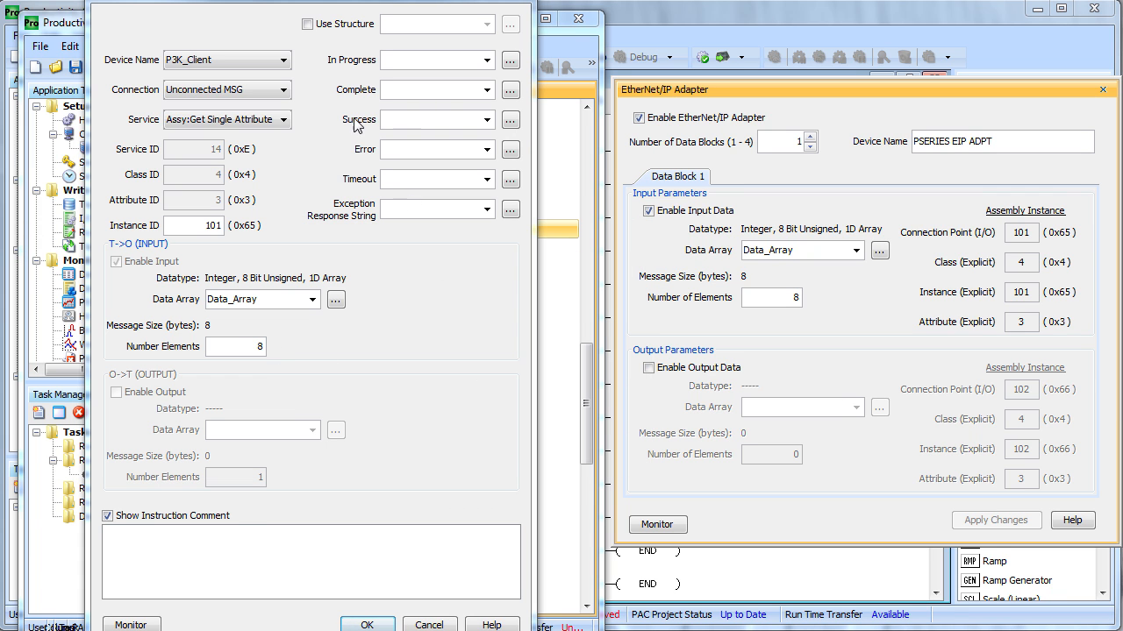
Group the message status tags in structure P3K_Adapter and define the tags
left_click(308, 24)
left_click(393, 26)
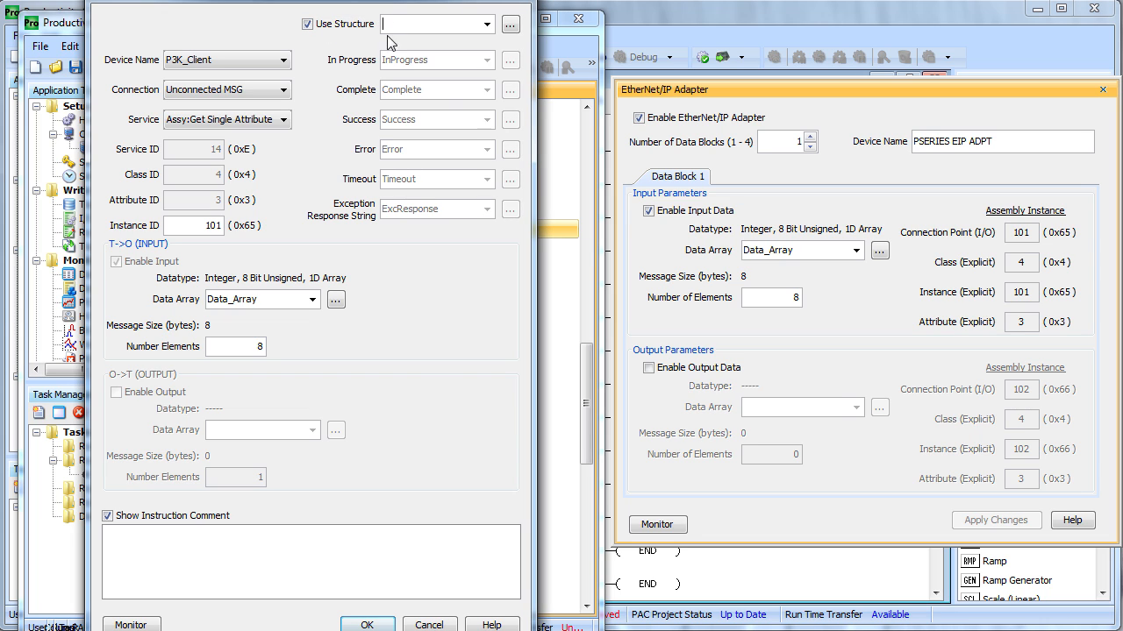
type("P3K_Adapter")
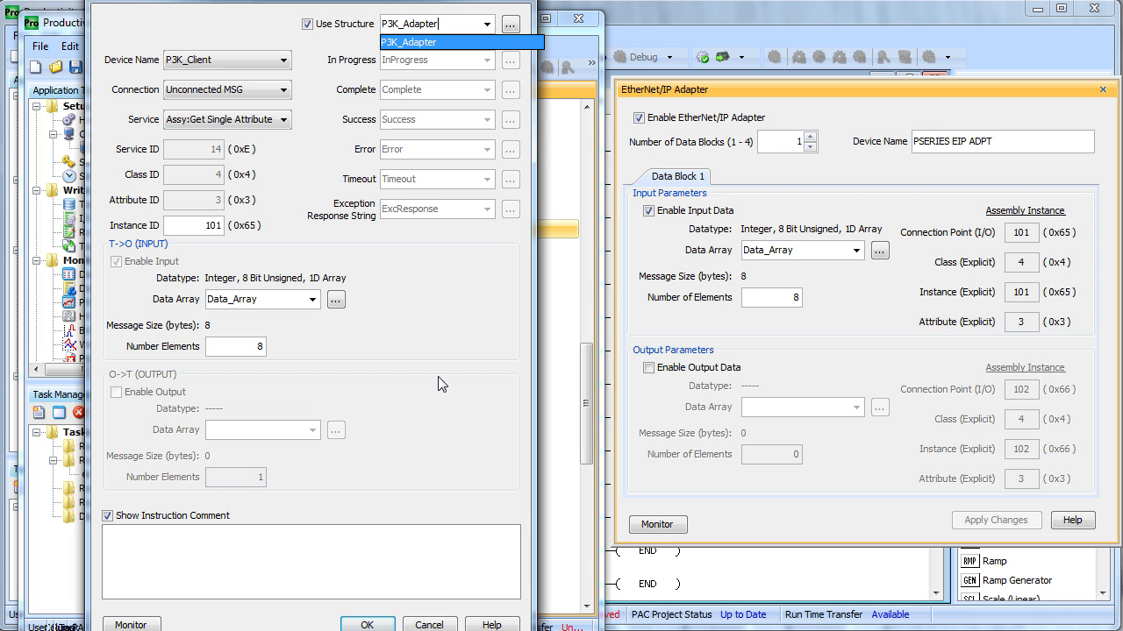
key("Return")
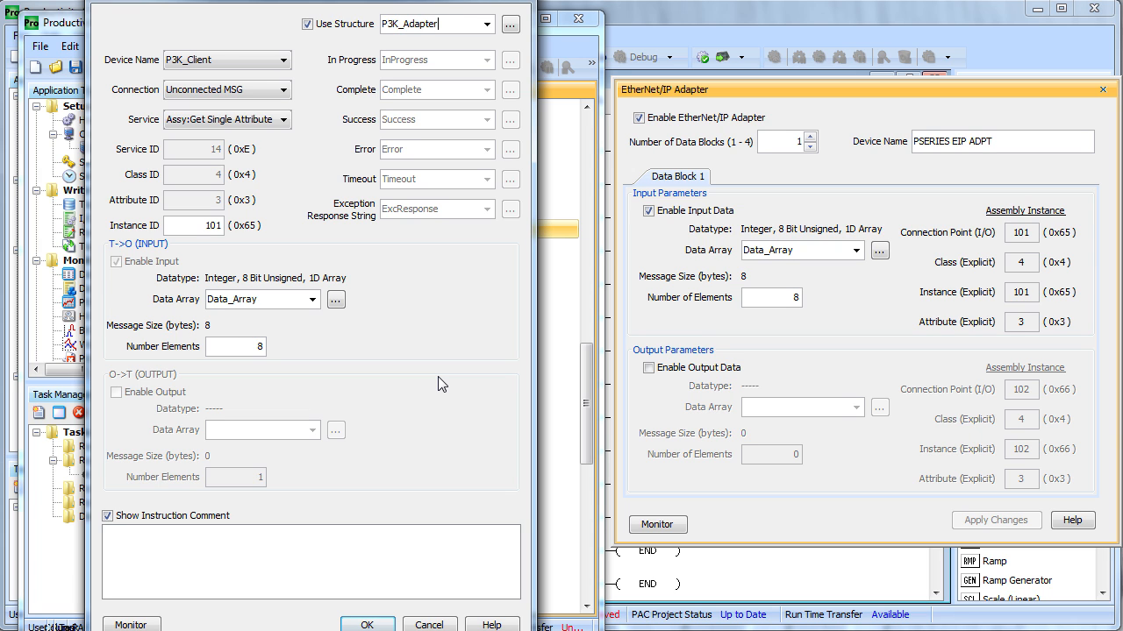
key("Return")
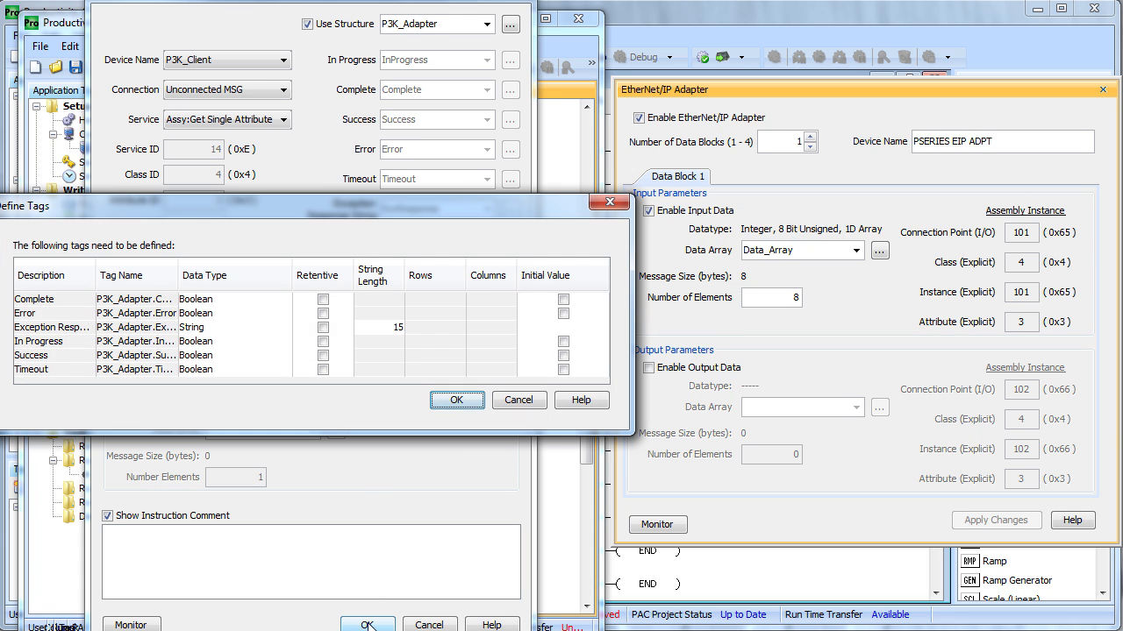
left_click(391, 329)
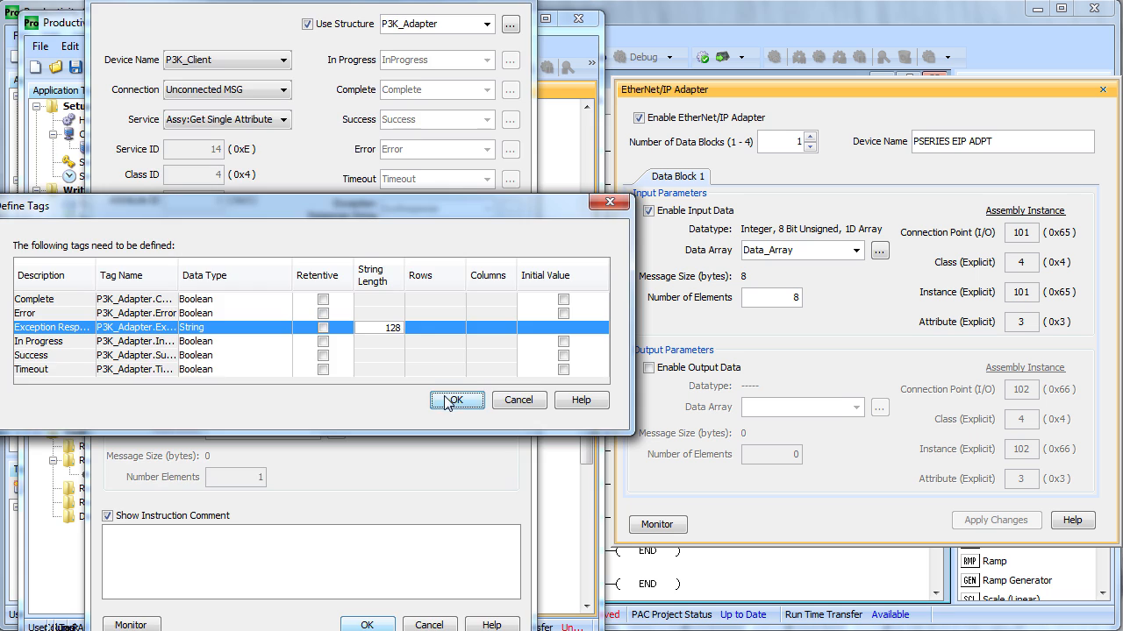
left_click(447, 401)
Append the explicit message's tags to the P3K_Client data view
double_click(323, 268)
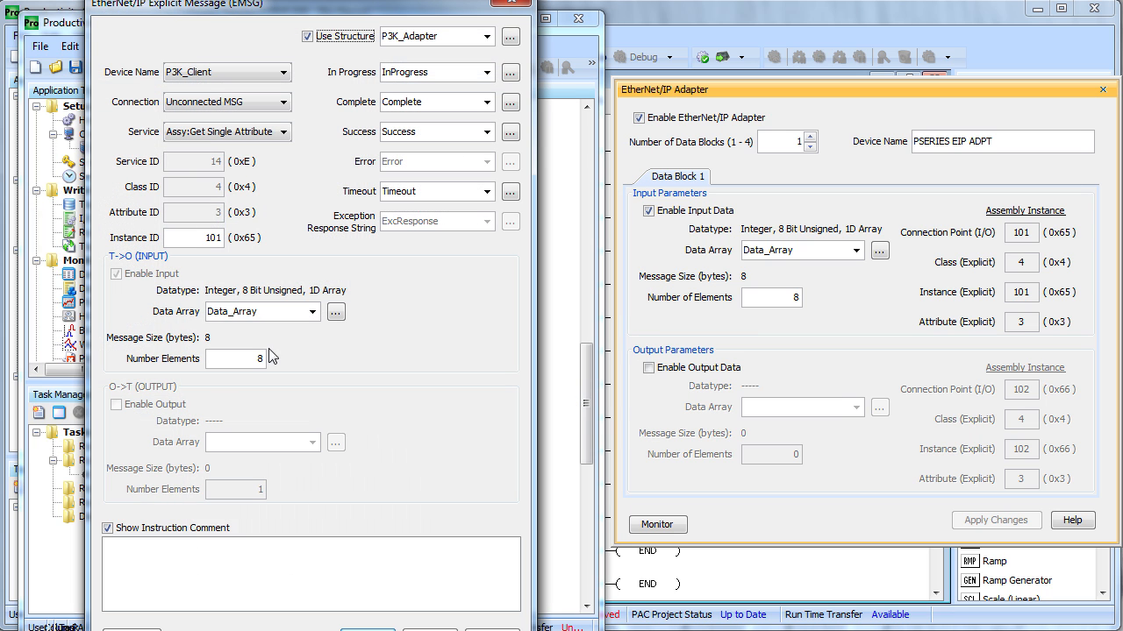
left_click_drag(235, 4, 234, 0)
left_click(142, 625)
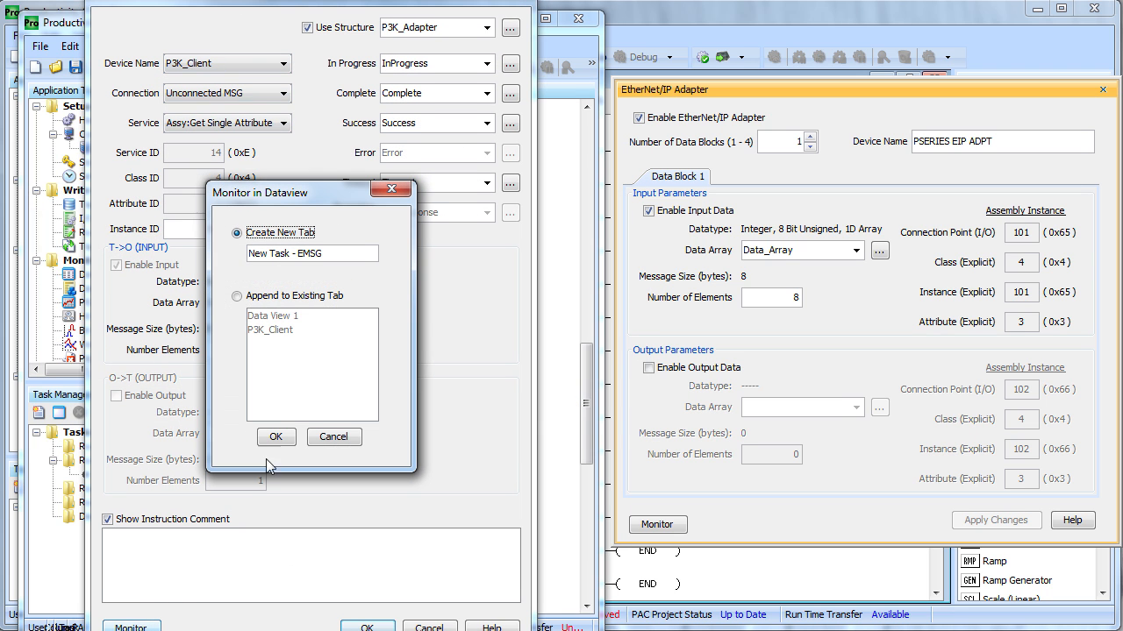
left_click(236, 296)
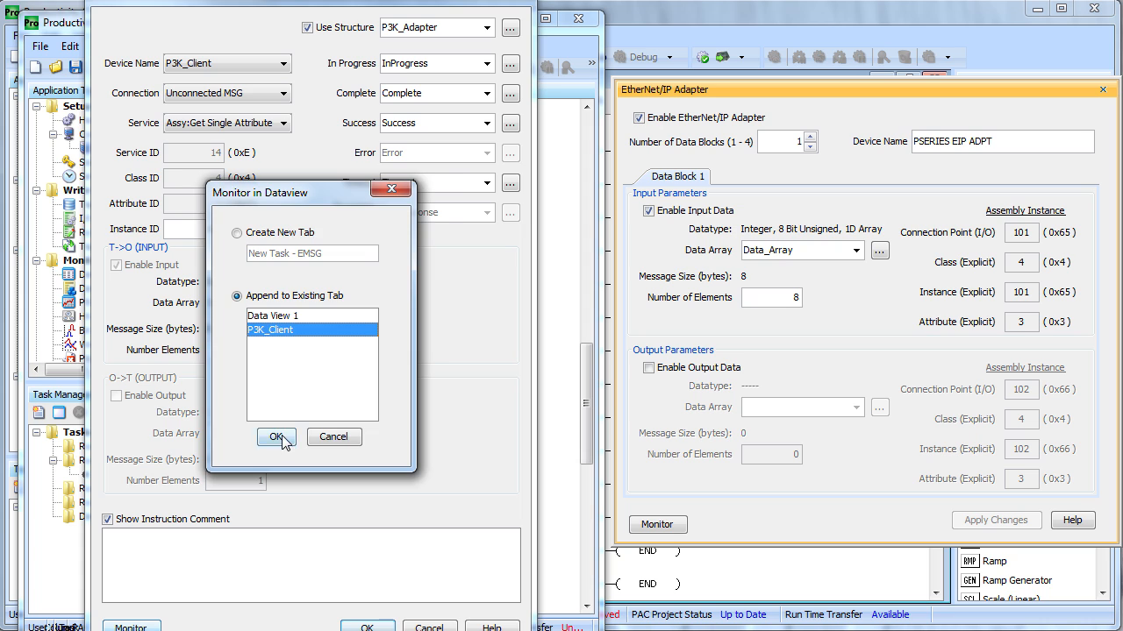
left_click(276, 437)
left_click(367, 628)
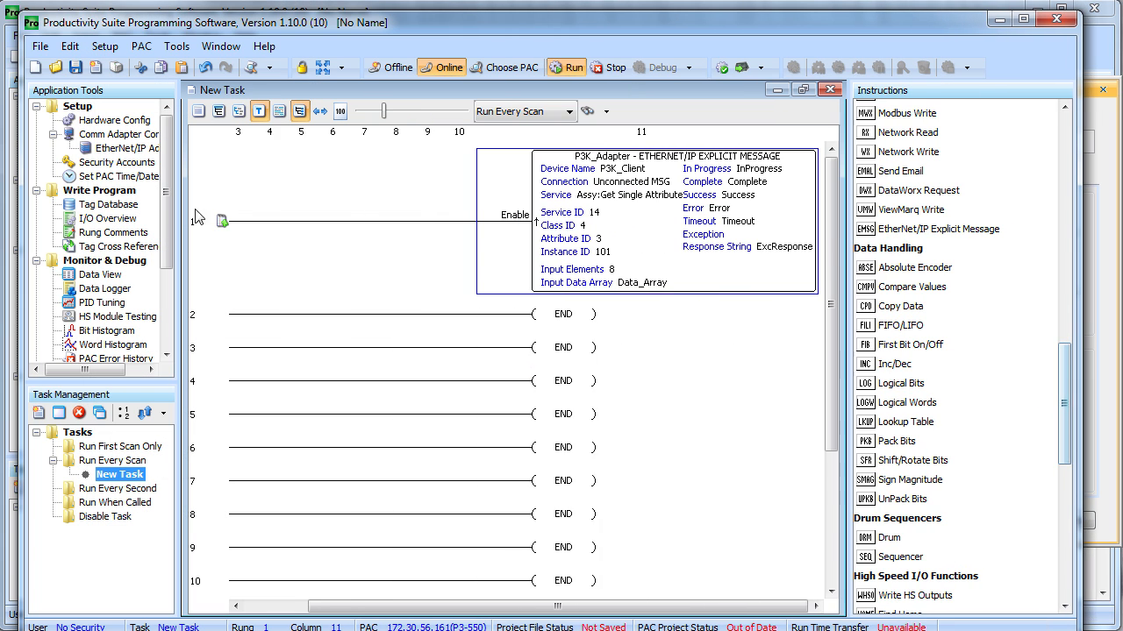
Add normally open contact c0 at the start of rung 1 and download to the PAC
left_click(233, 224)
type("c0")
key("Return")
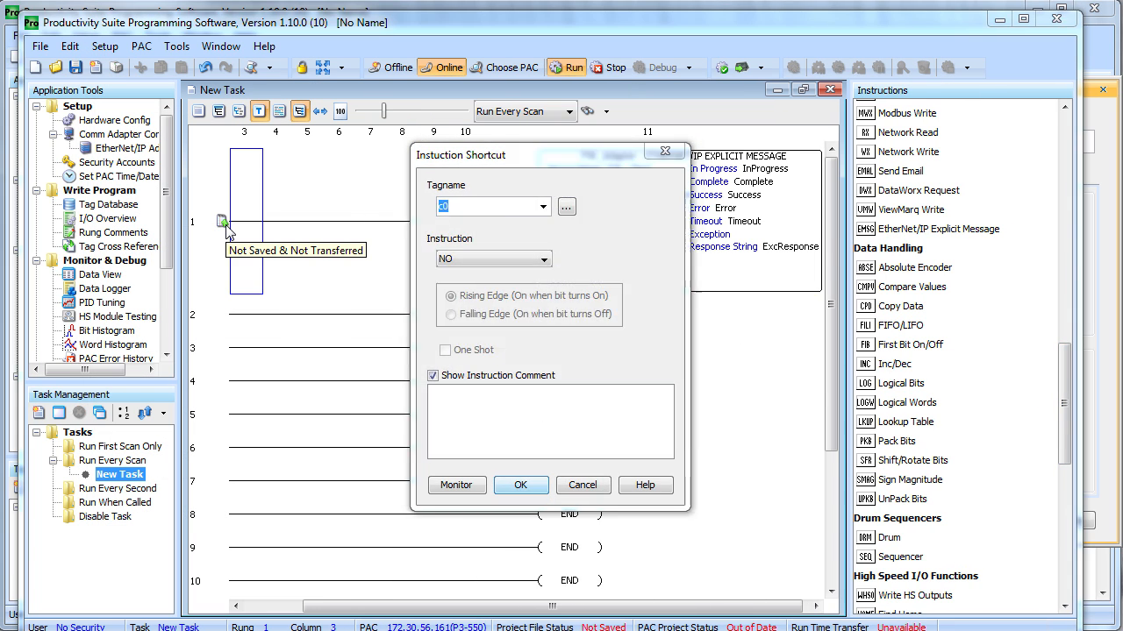
key("Return")
key("Return")
left_click(742, 67)
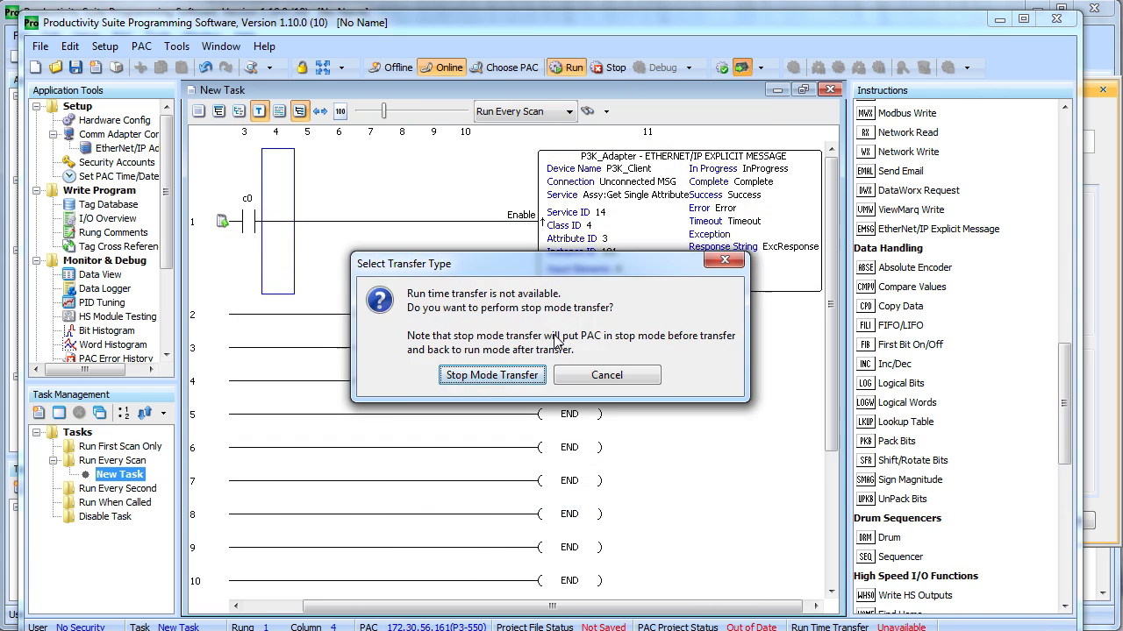
left_click(489, 376)
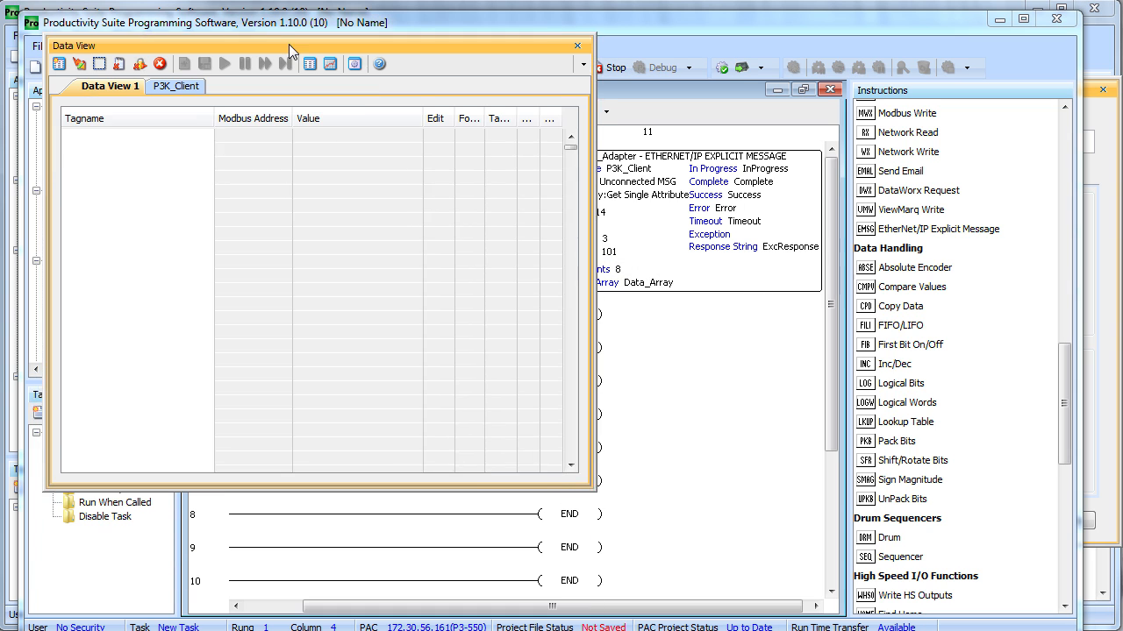
Write 123 into the adapter's Data_Array(1) from the data view
left_click(158, 76)
left_click(52, 267)
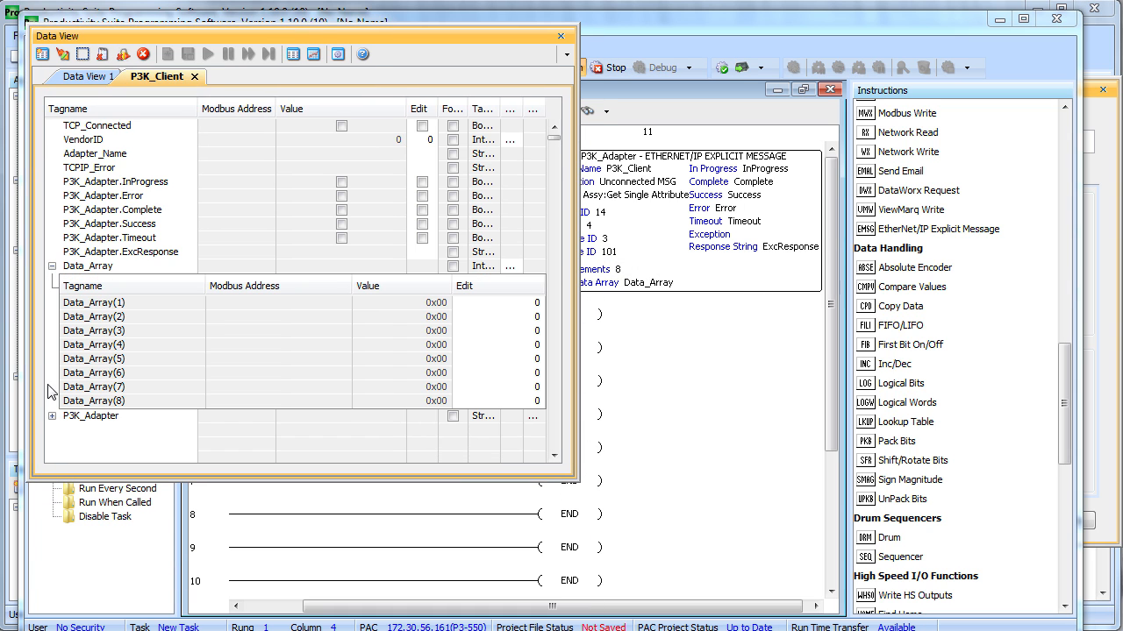
left_click(52, 416)
left_click_drag(398, 490, 398, 591)
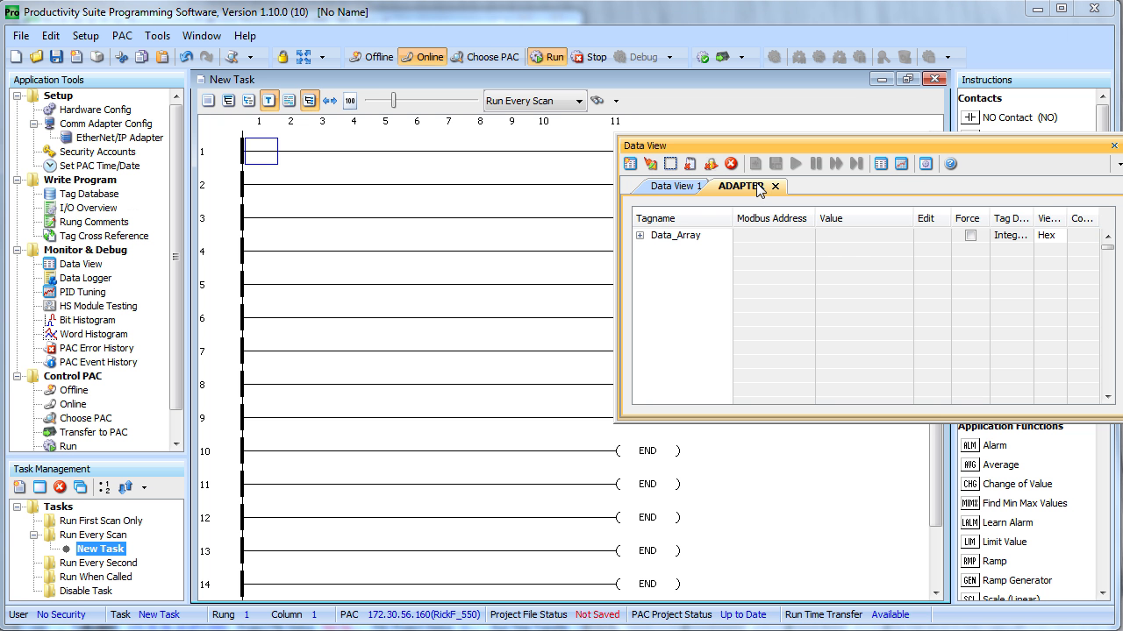
left_click(640, 235)
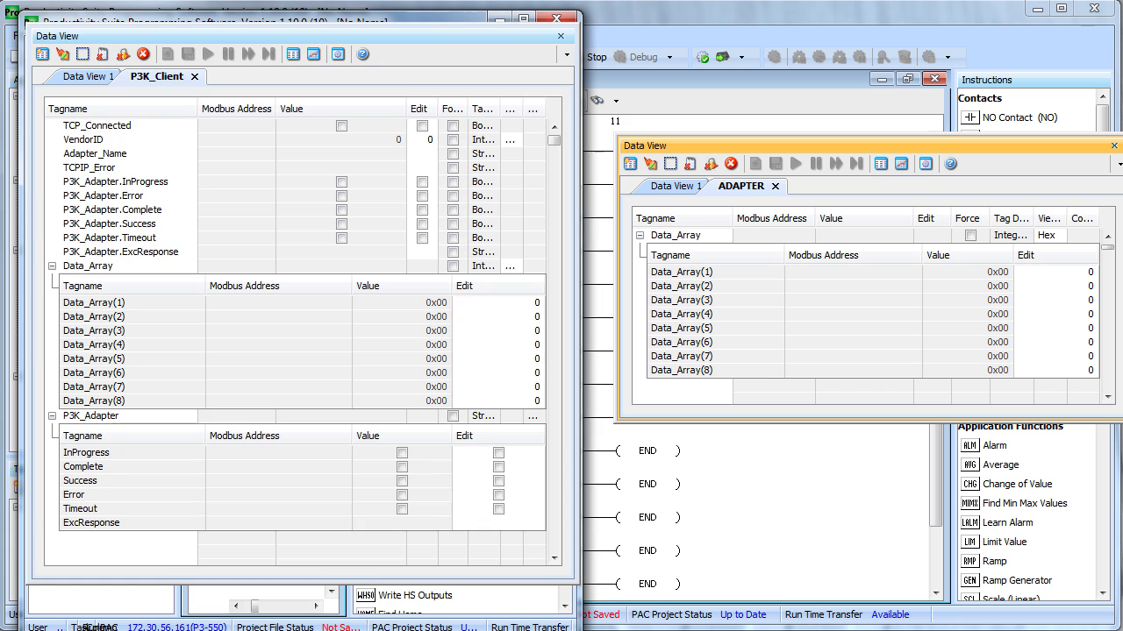
left_click(1088, 272)
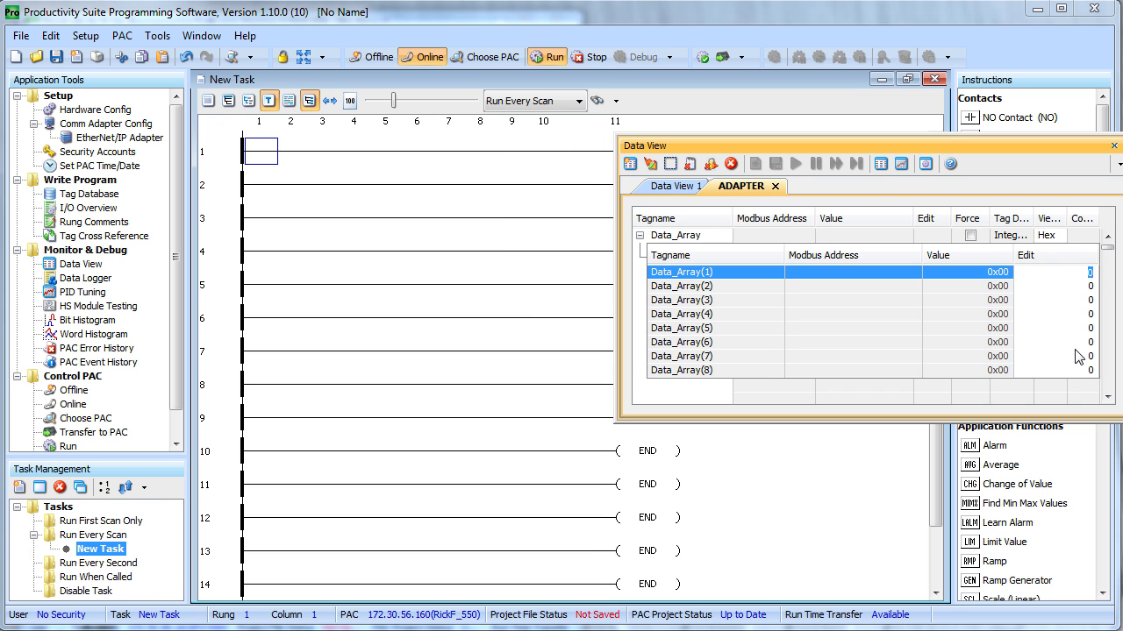
type("123")
left_click(649, 165)
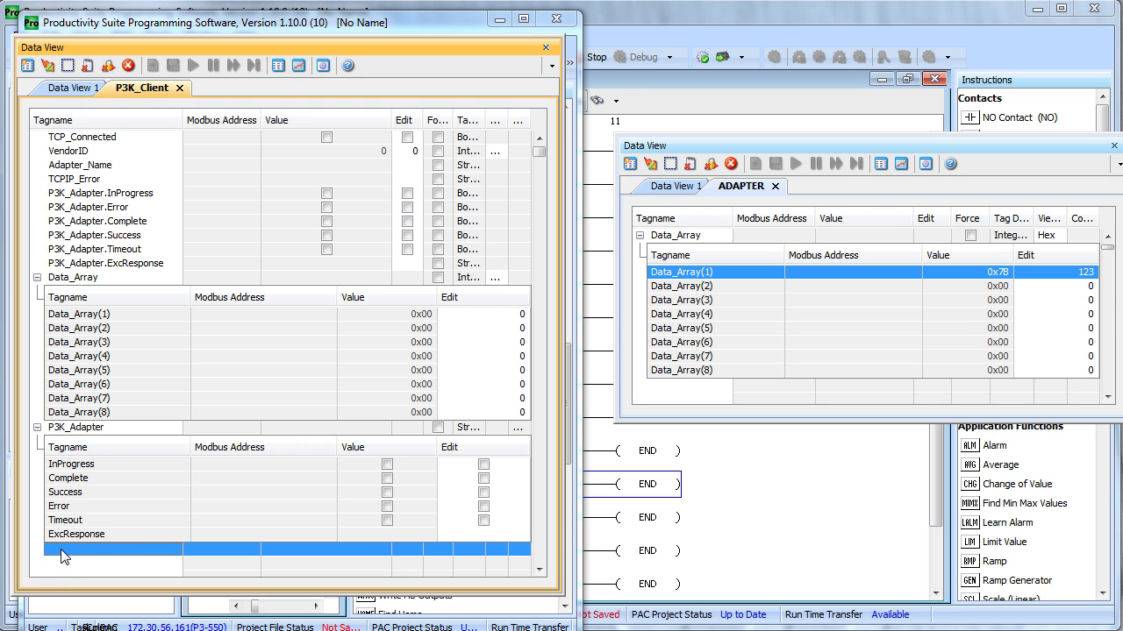
Add c0 to the P3K_Client data view and send an edit turning it on
type("c0")
key("Return")
left_click(407, 549)
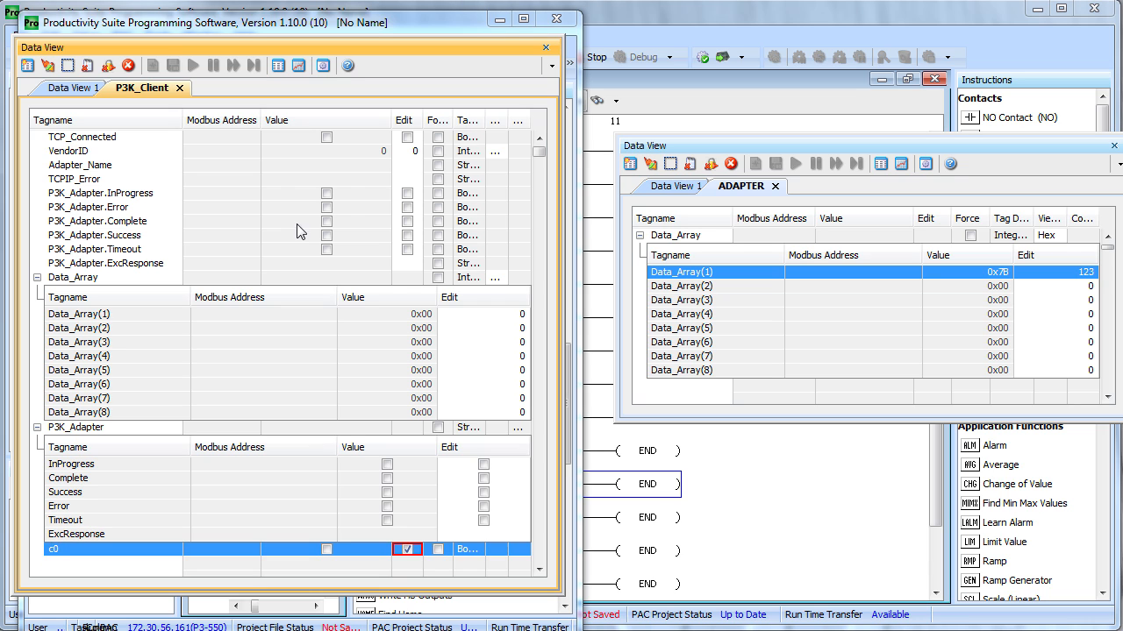
left_click(47, 66)
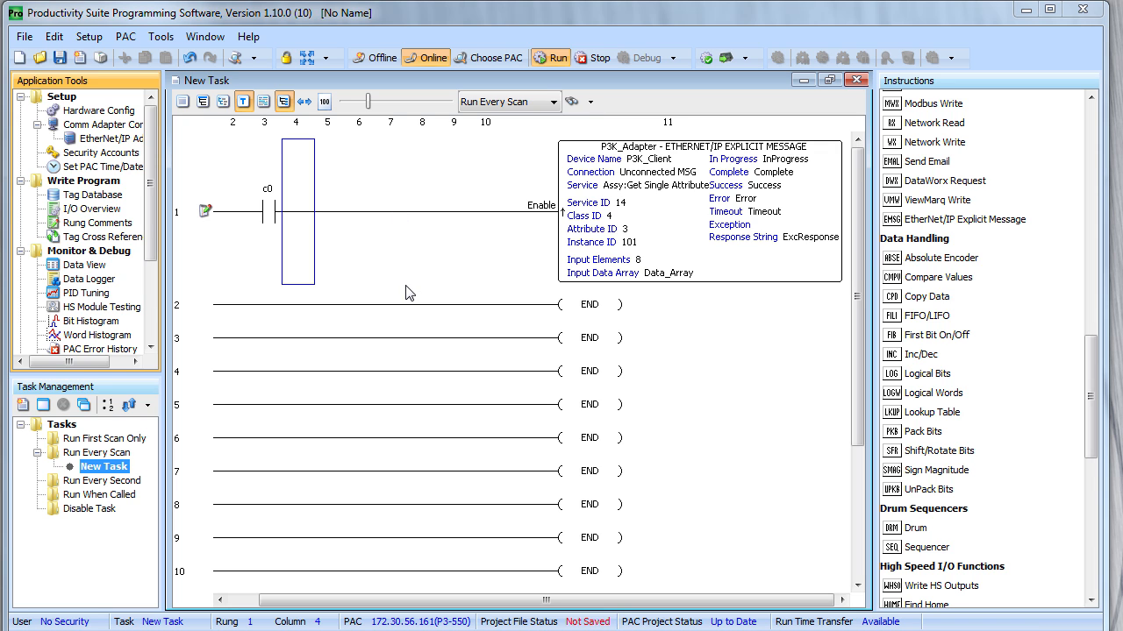
Change P3K_Client's IP address from 172.30.56.160 to 172.30.56.161 and close Hardware Configuration
left_click(93, 111)
double_click(112, 211)
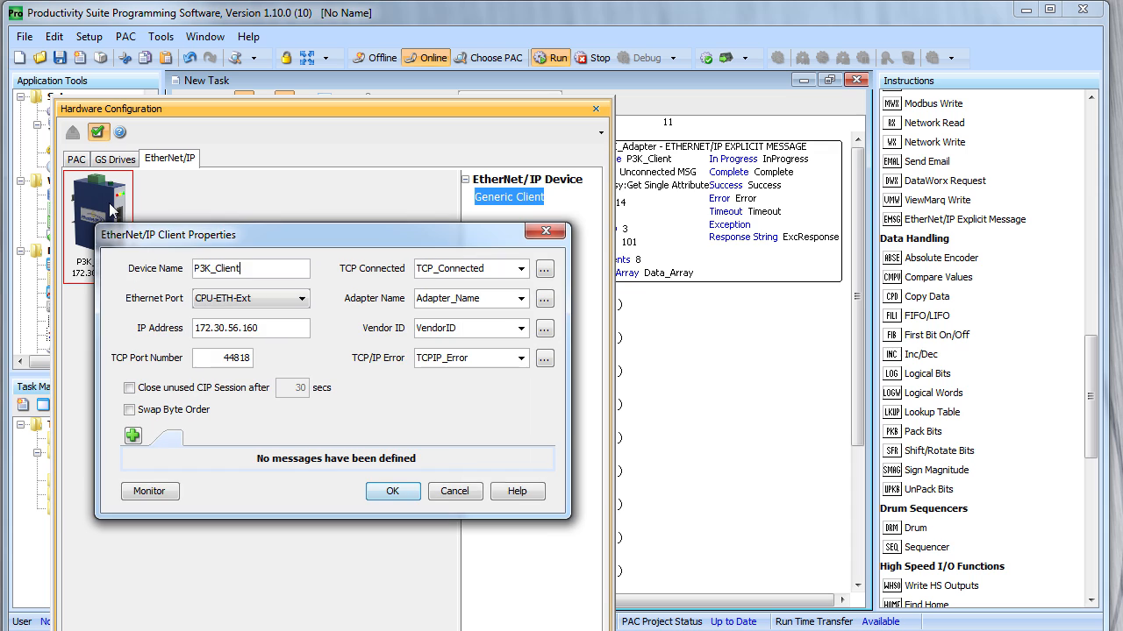
left_click(274, 338)
key("BackSpace")
type("1")
left_click(402, 493)
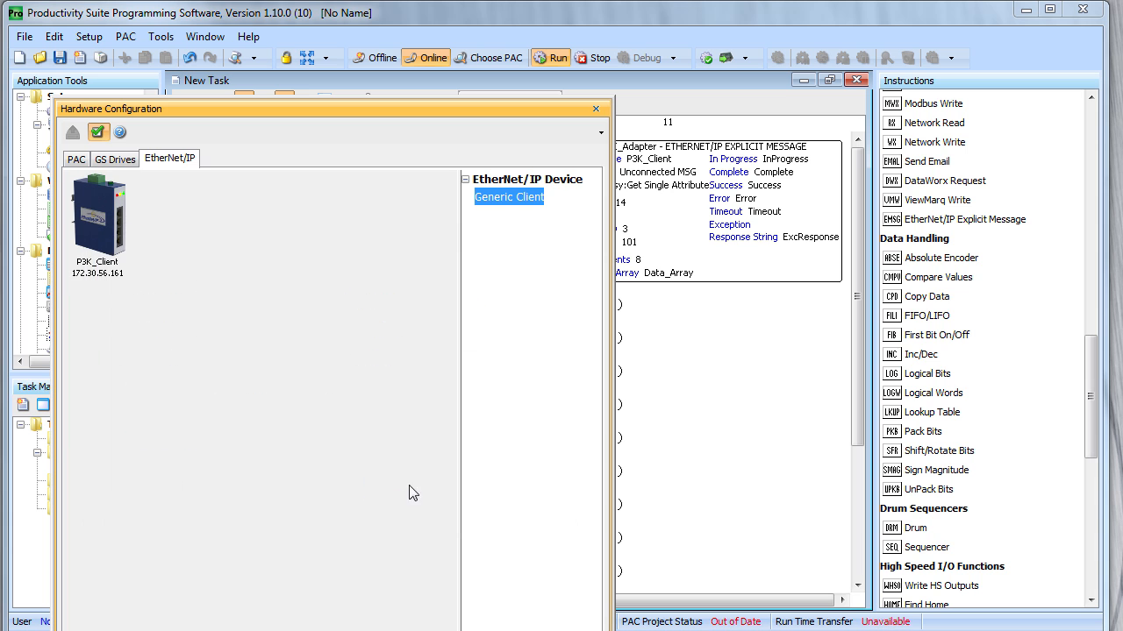
left_click(595, 109)
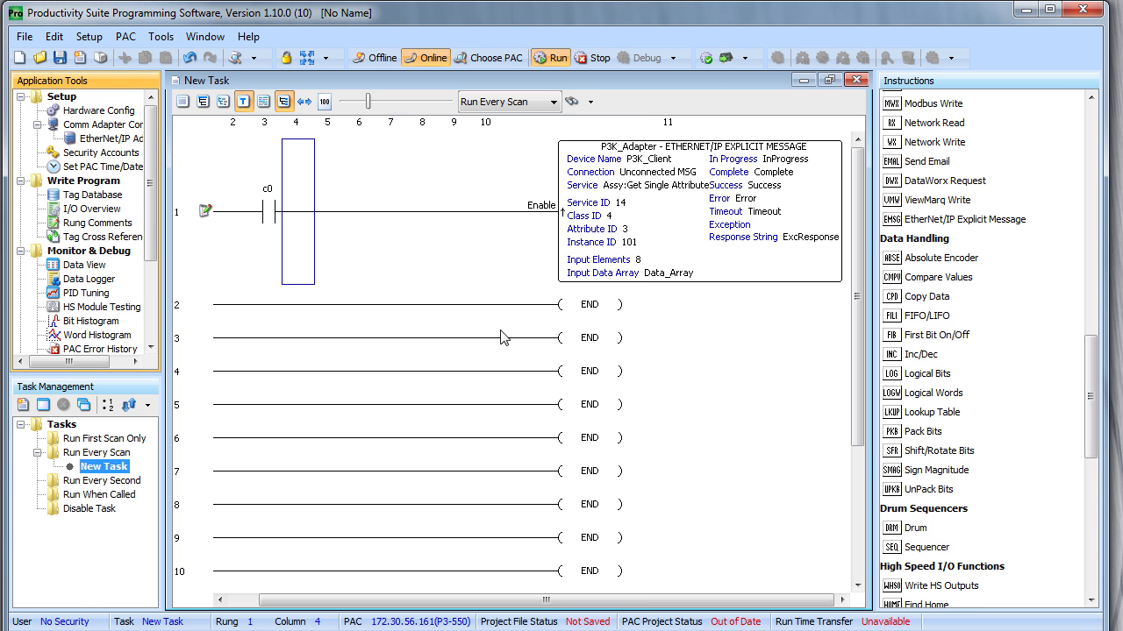
Transfer the updated project in stop mode, turn c0 on, and view the EtherNet/IP error codes
left_click(726, 58)
left_click(497, 367)
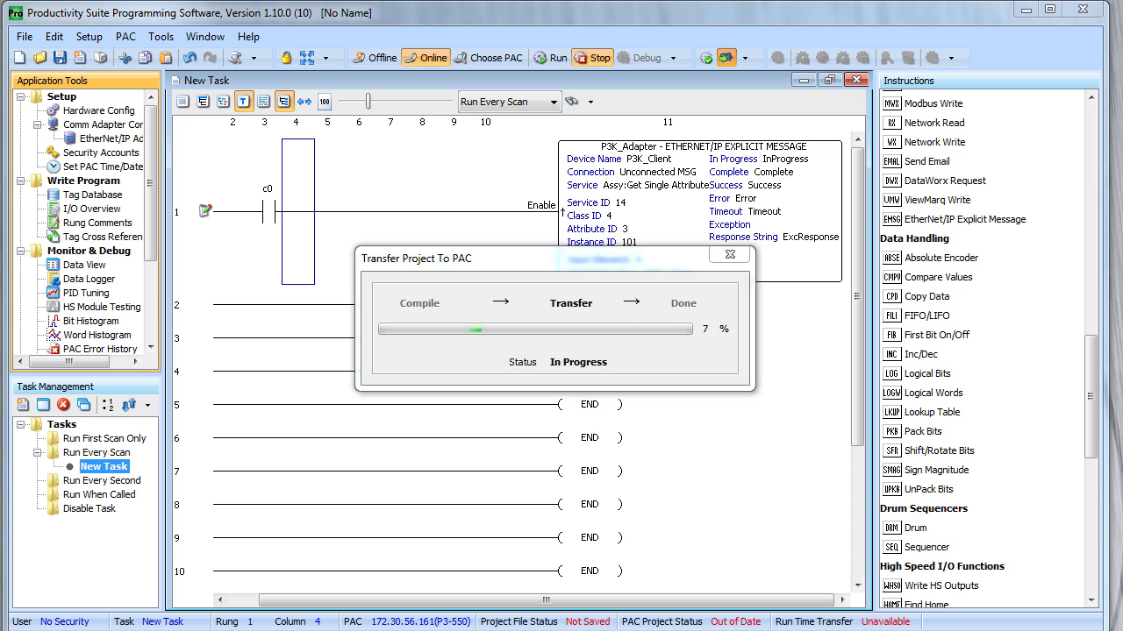
left_click(82, 266)
left_click(414, 550)
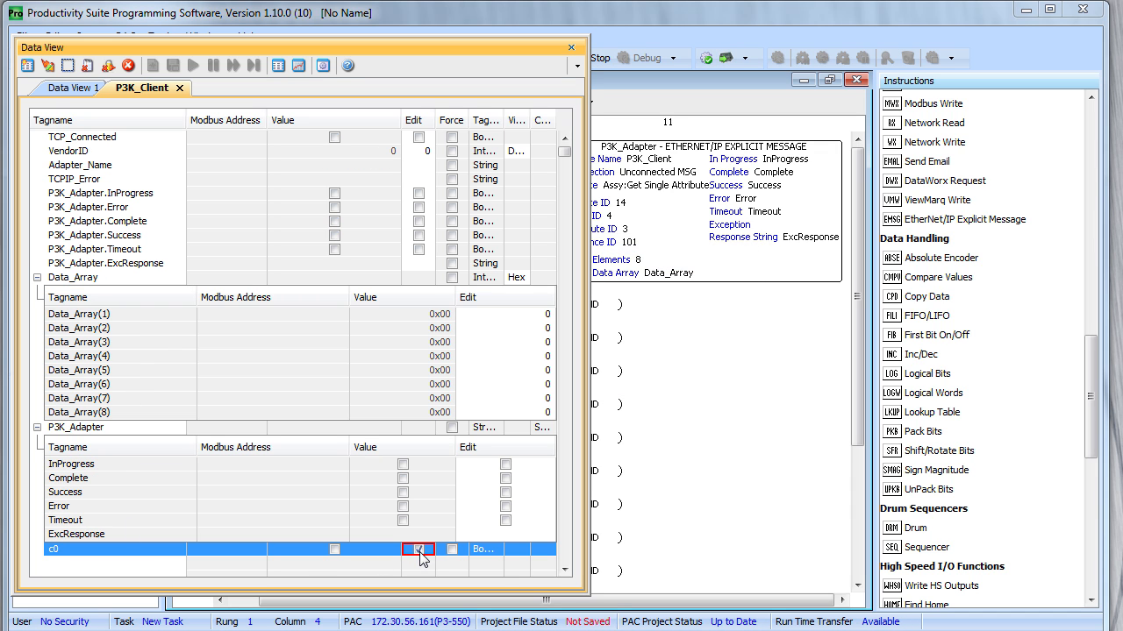
left_click(47, 67)
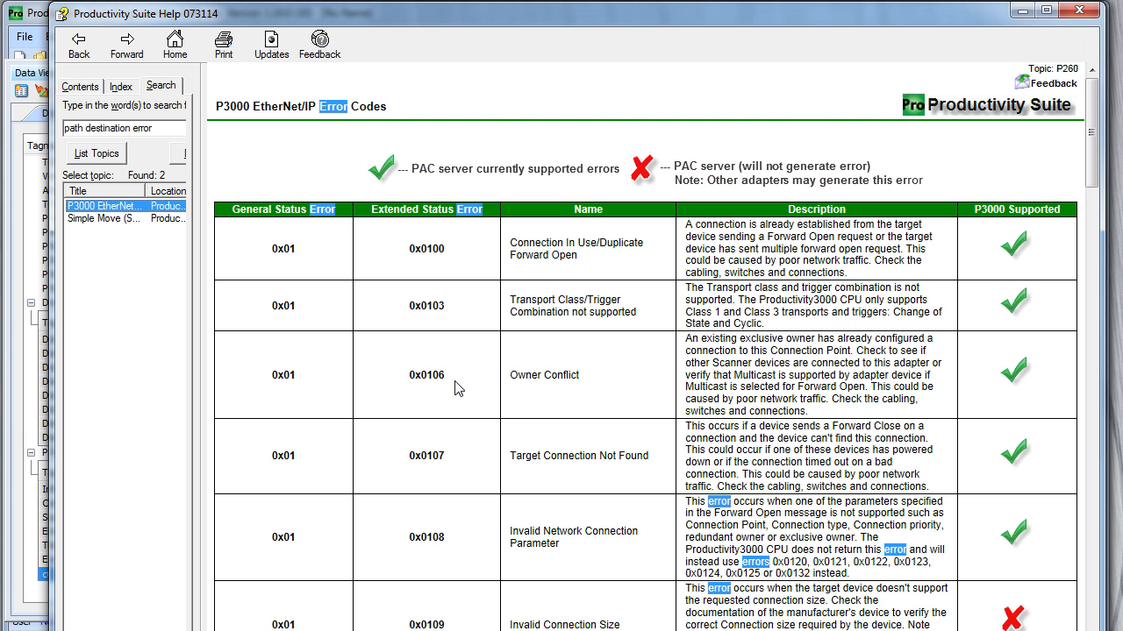
left_click(456, 389)
scroll(452, 389, "down", 20)
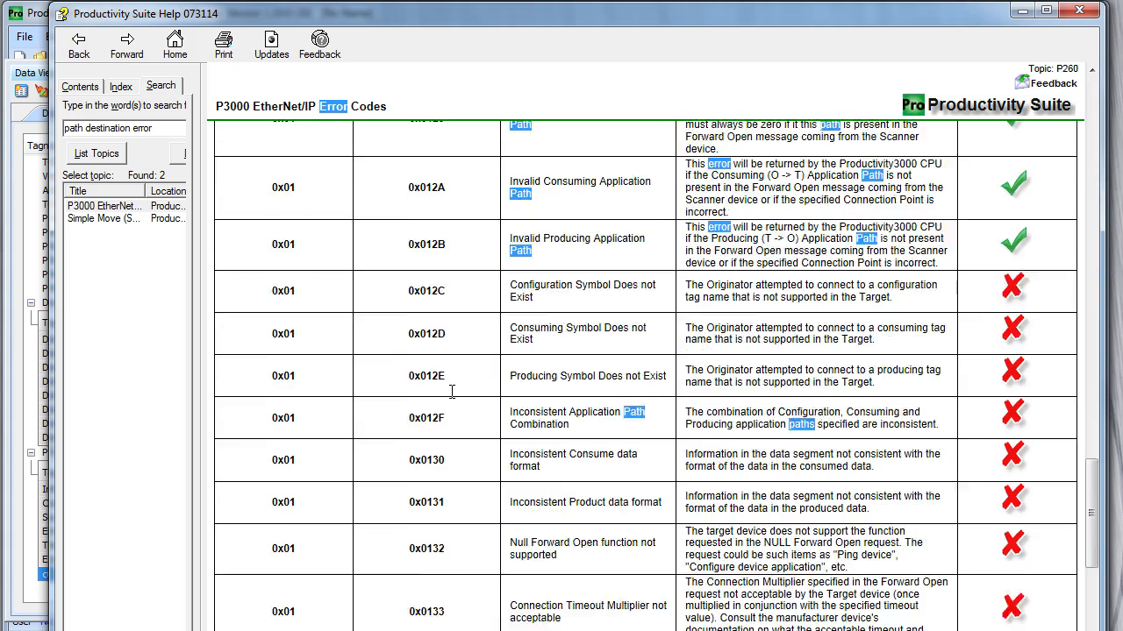
Scroll the error-code table to the 0x05 Path Destination Error row, then close Help
scroll(443, 390, "down", 10)
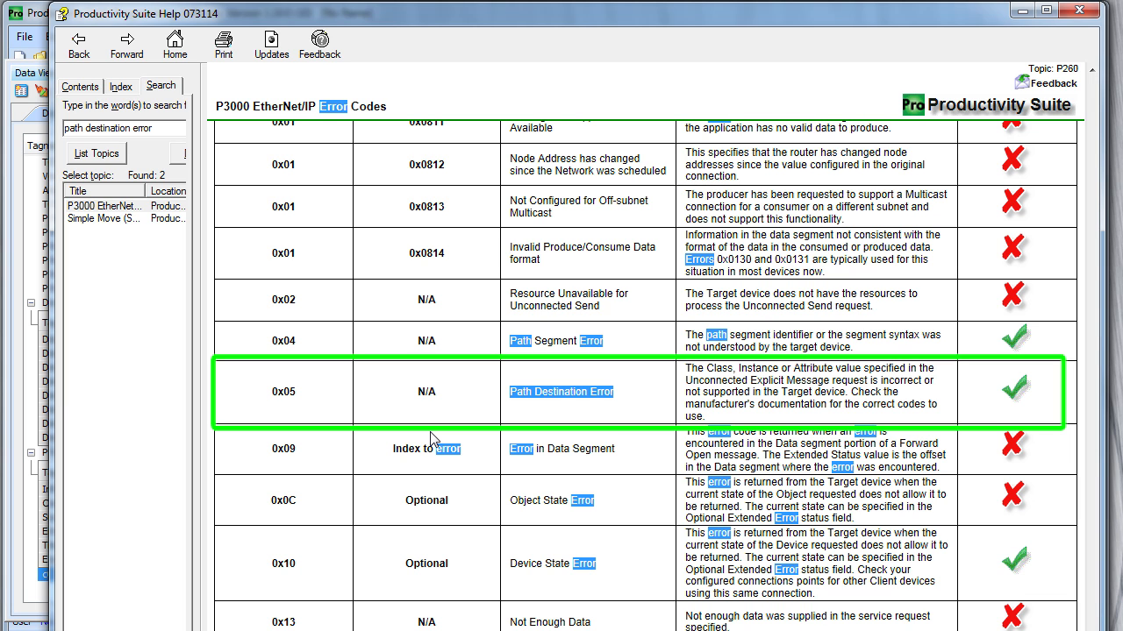
left_click(1079, 10)
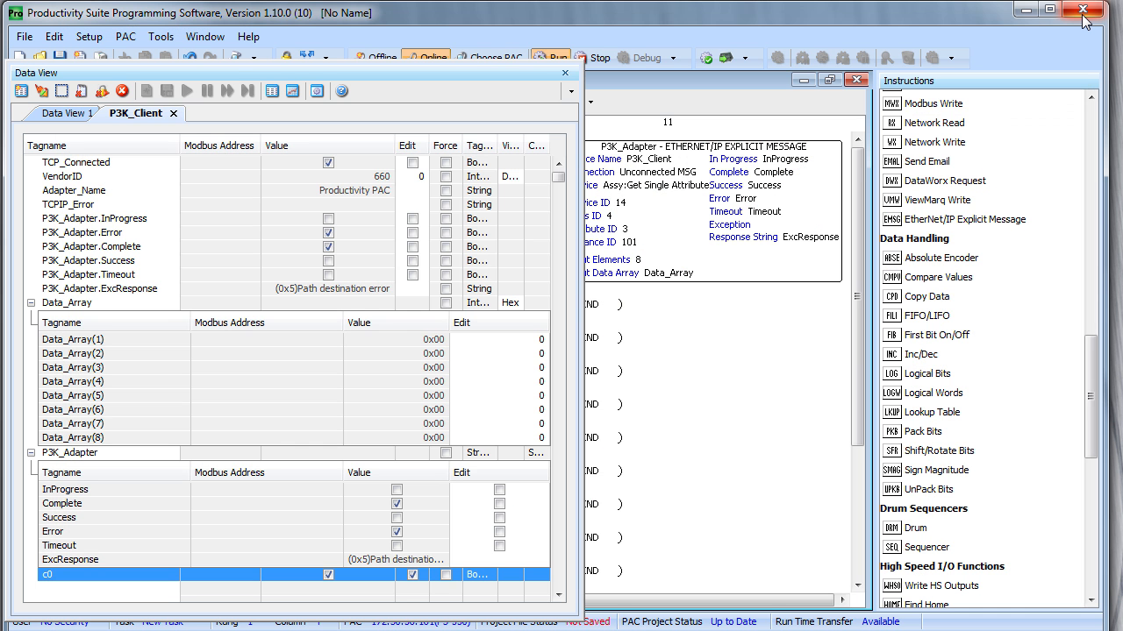